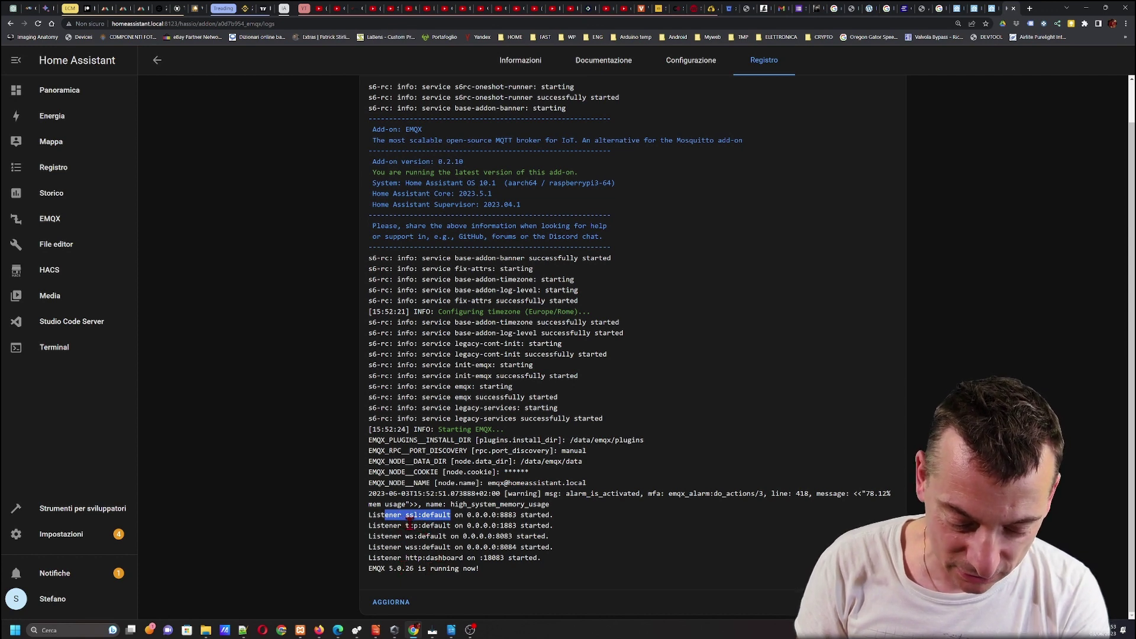
- Highlight the ssl, 1883 and 8083 listener entries in the EMQX log, then open the EMQX panel
{"action": "double_click", "coordinate": [411, 514]}
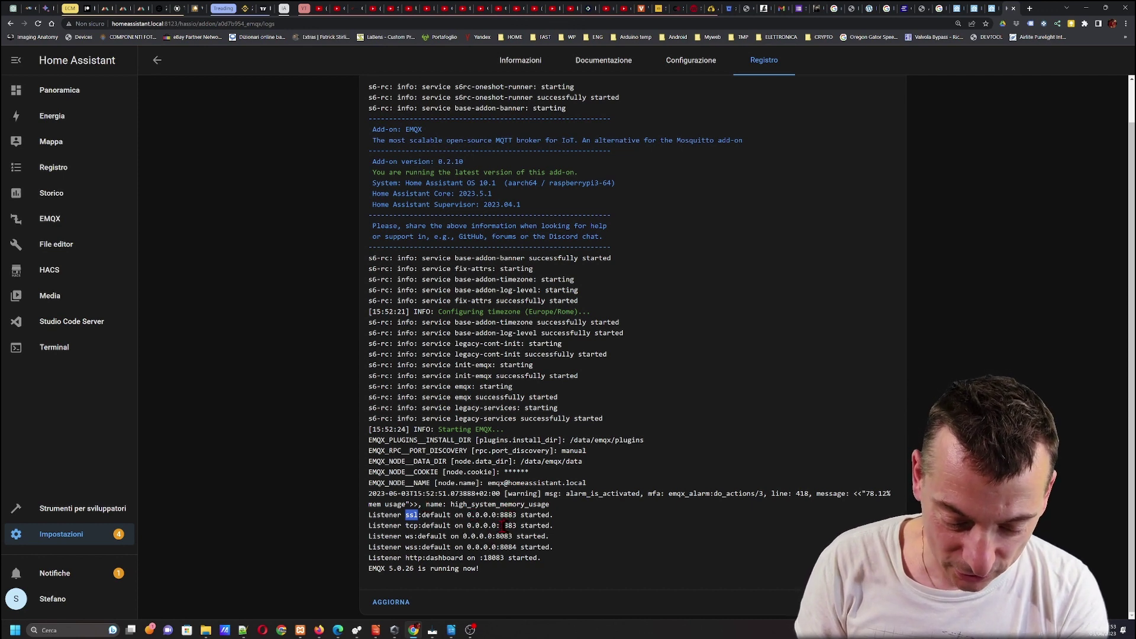
{"action": "left_click_drag", "start_coordinate": [500, 525], "coordinate": [514, 525]}
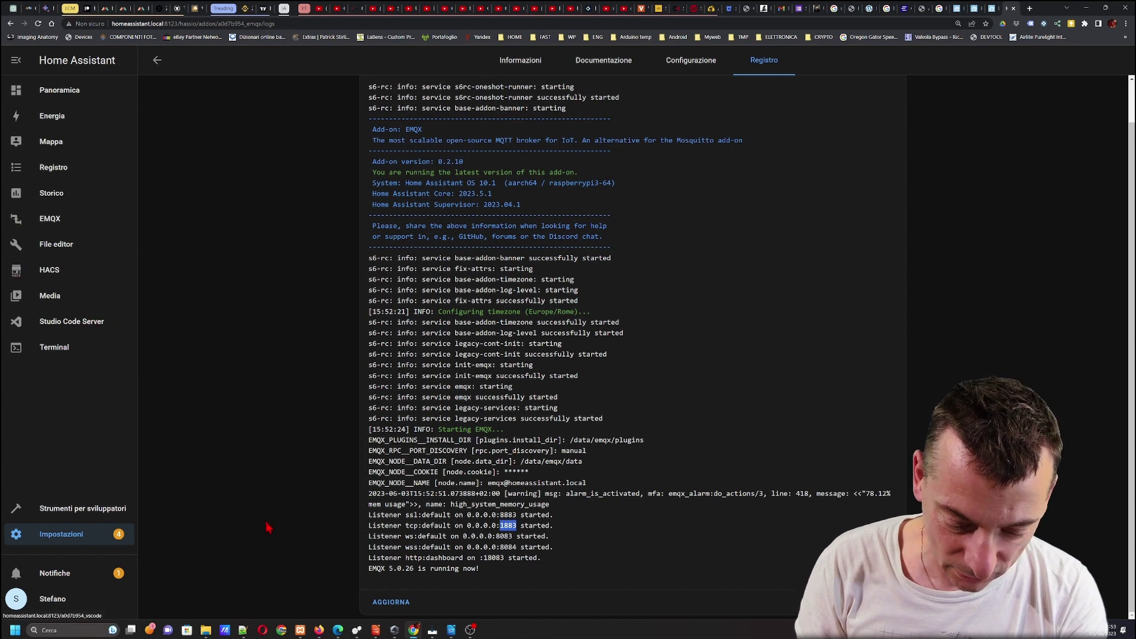
{"action": "left_click_drag", "start_coordinate": [500, 514], "coordinate": [512, 536]}
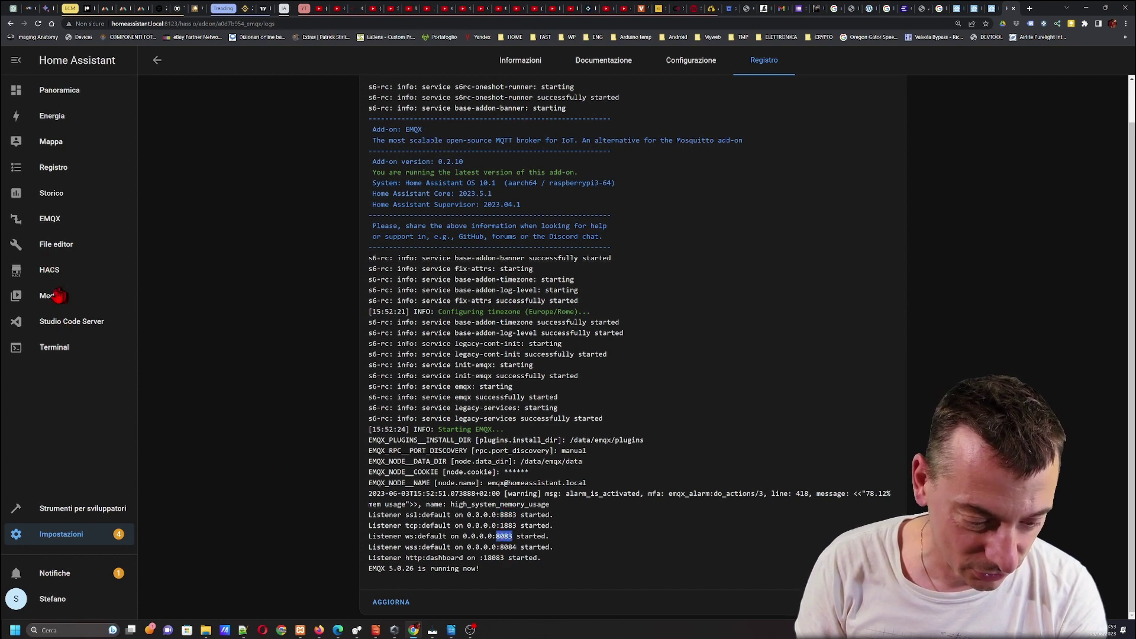
{"action": "left_click", "coordinate": [55, 220]}
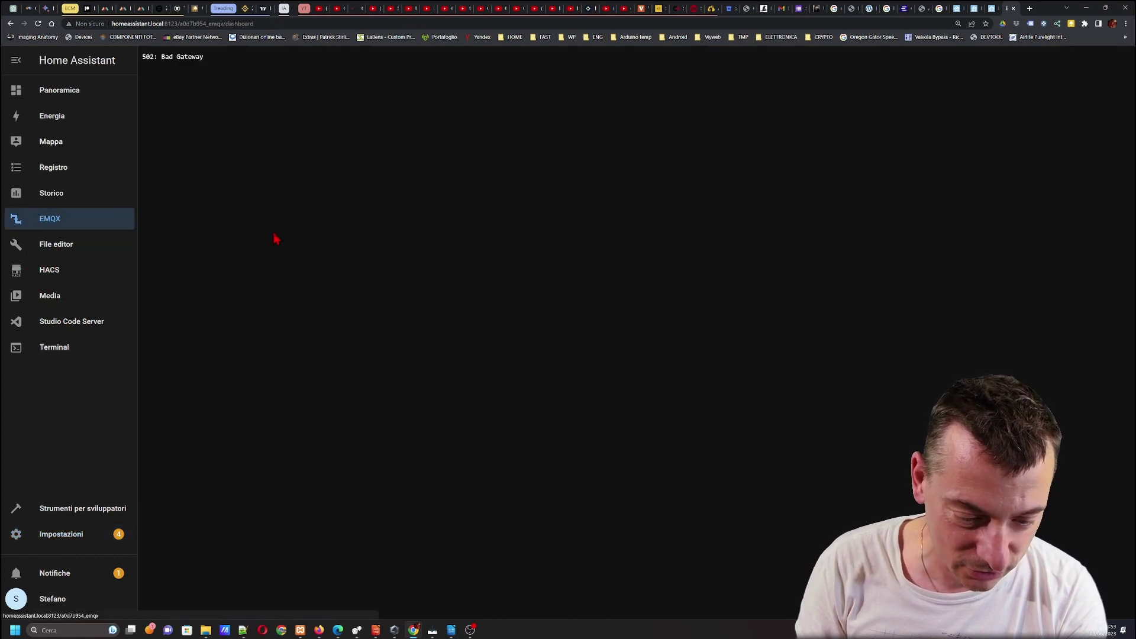
- Reload, log back in with the saved account, recheck the EMQX panel, then go to Settings
{"action": "left_click", "coordinate": [38, 24]}
{"action": "left_click", "coordinate": [559, 155]}
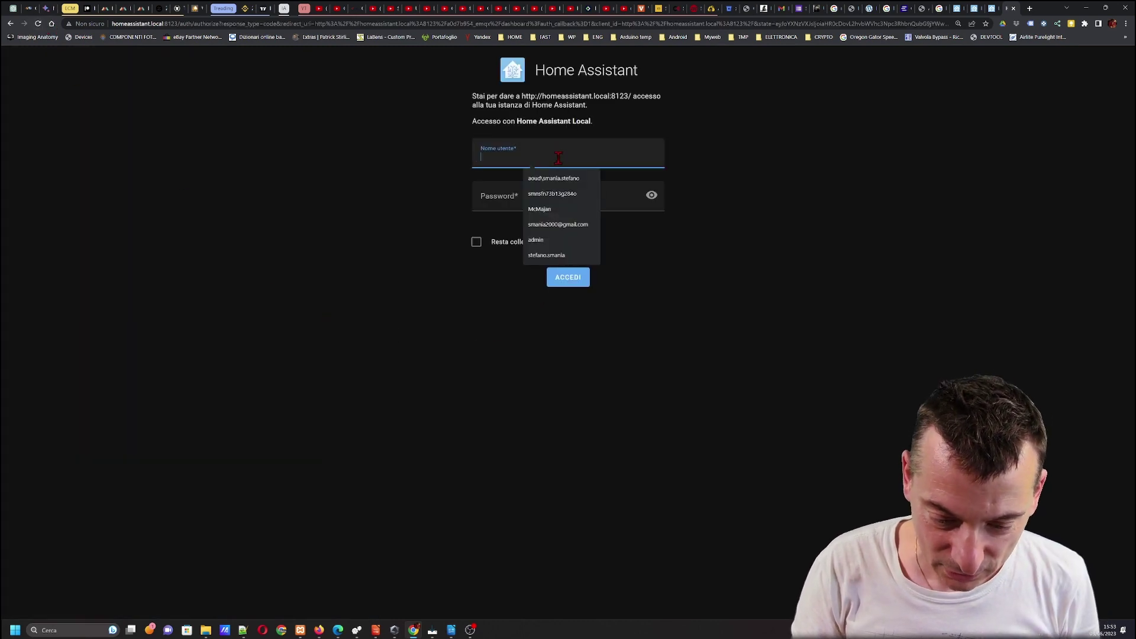
{"action": "left_click", "coordinate": [553, 210]}
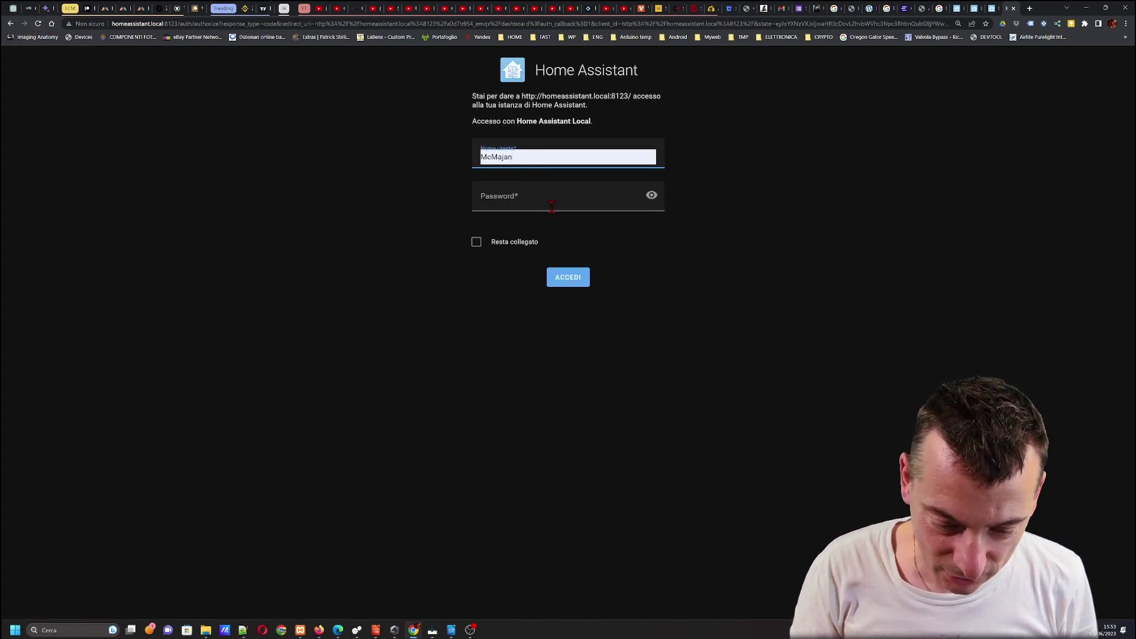
{"action": "left_click", "coordinate": [510, 198]}
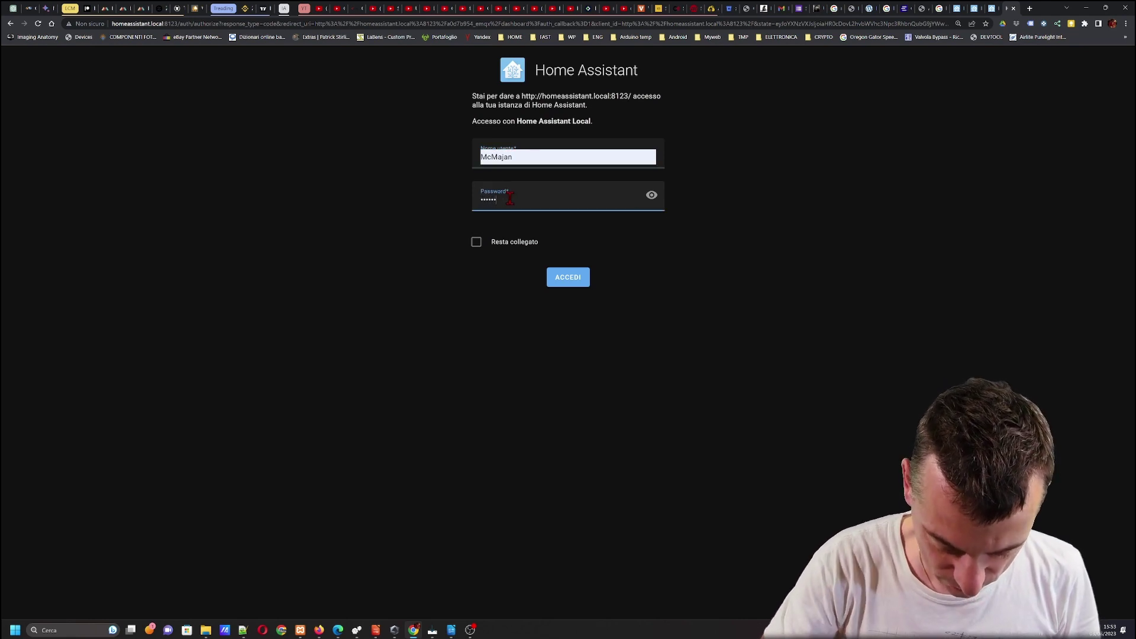
{"action": "key", "text": "Return"}
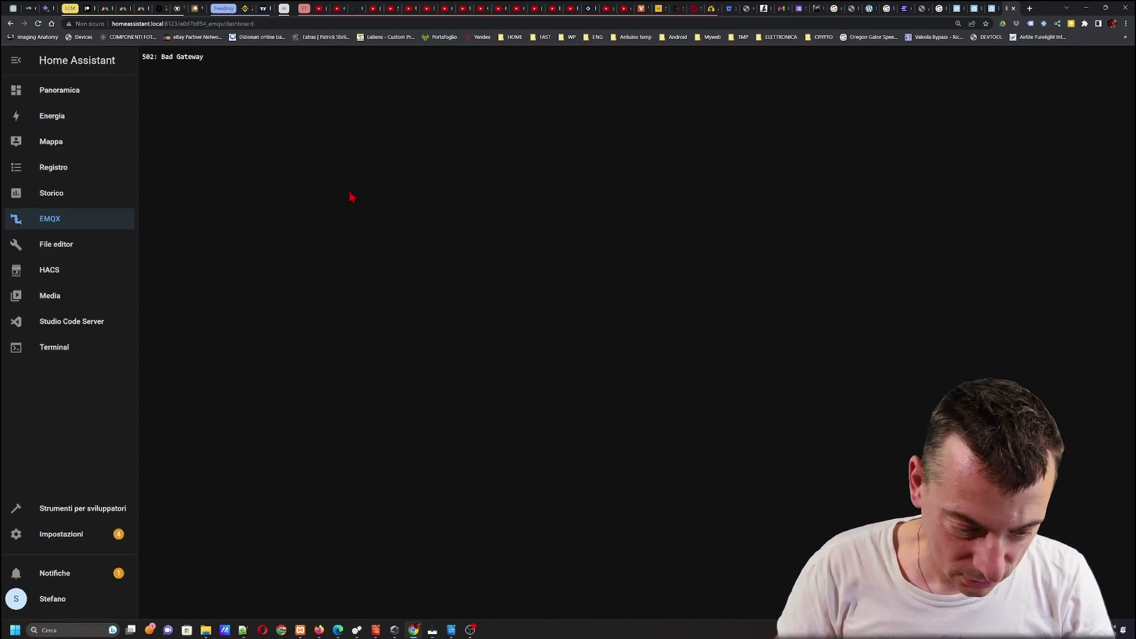
{"action": "left_click", "coordinate": [70, 225]}
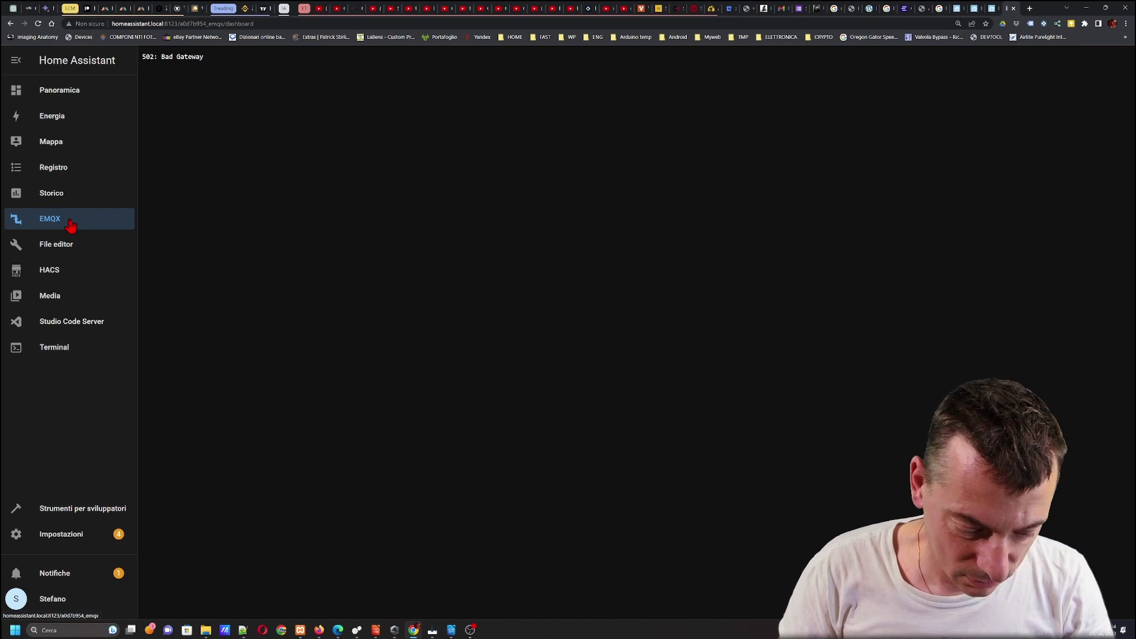
{"action": "left_click", "coordinate": [89, 534]}
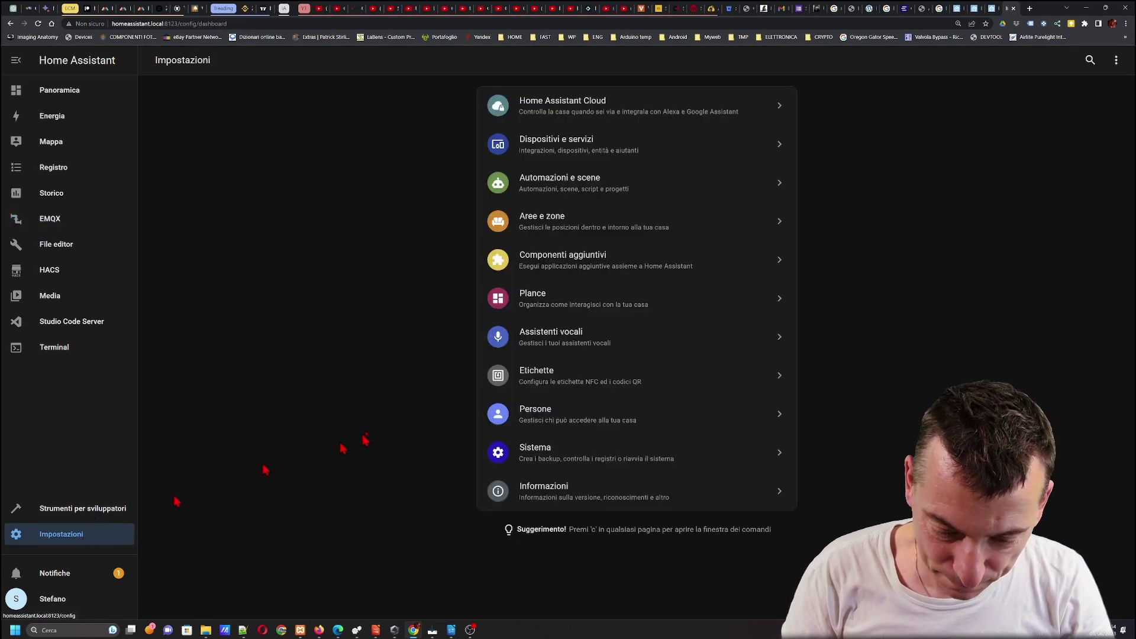
- Open the EMQX web login from the add-on page, then check the EMQX sidebar panel
{"action": "left_click", "coordinate": [584, 270]}
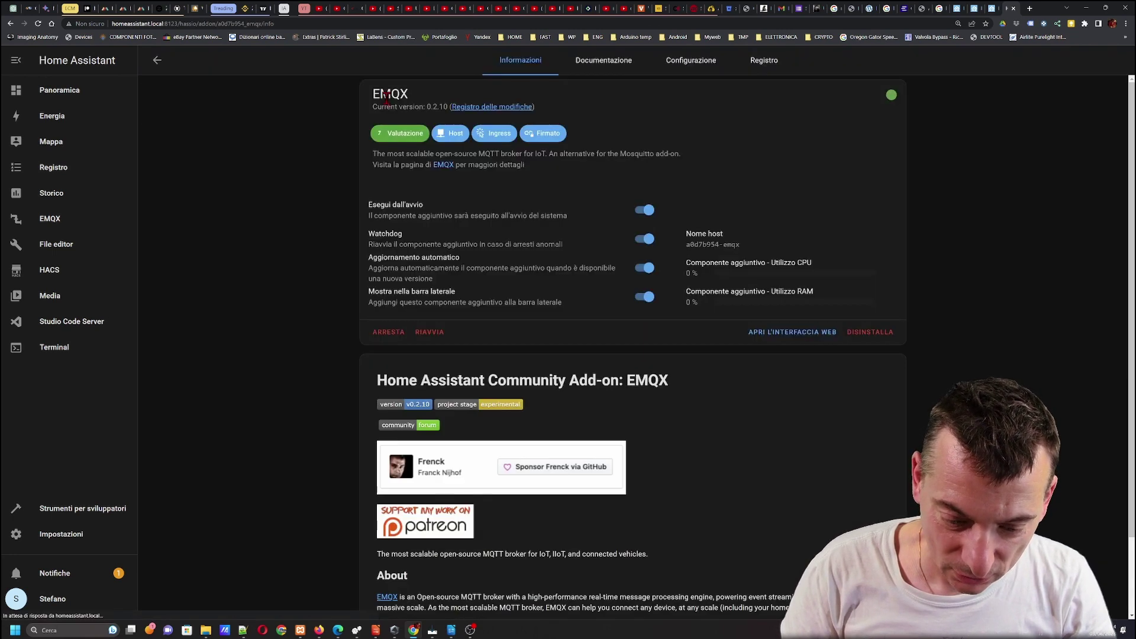
{"action": "left_click", "coordinate": [394, 108]}
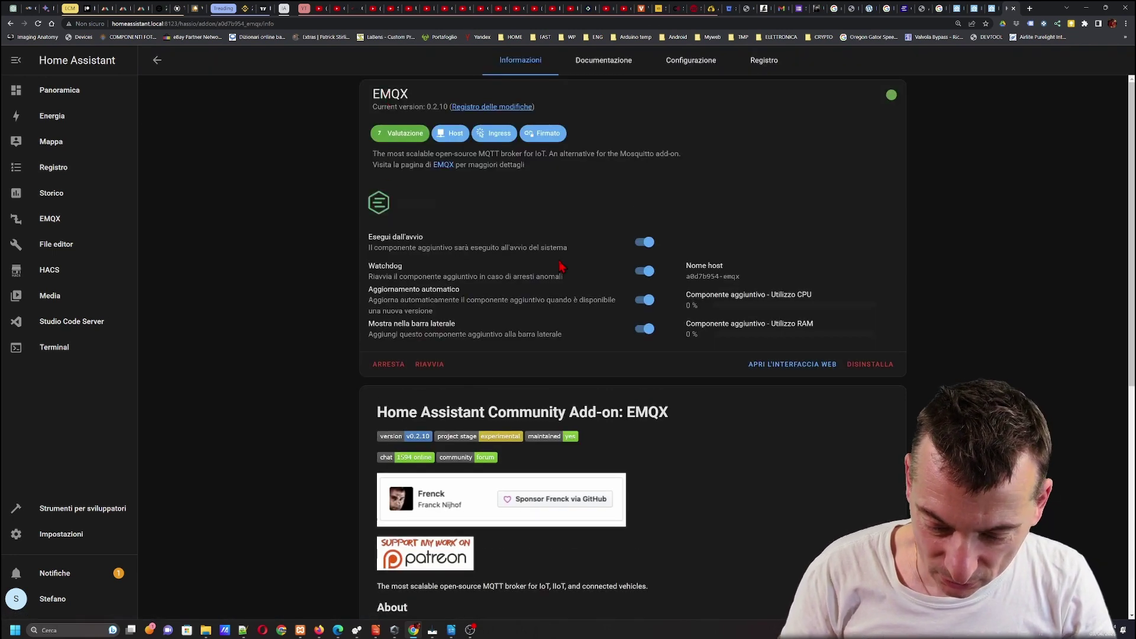
{"action": "left_click", "coordinate": [792, 365]}
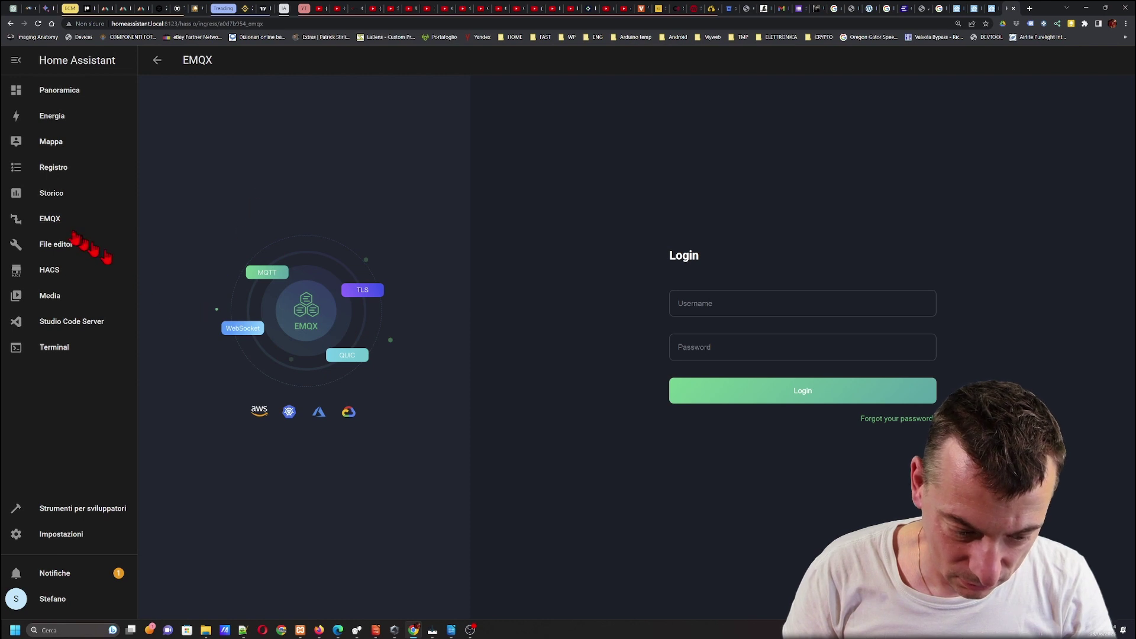
{"action": "left_click", "coordinate": [54, 224]}
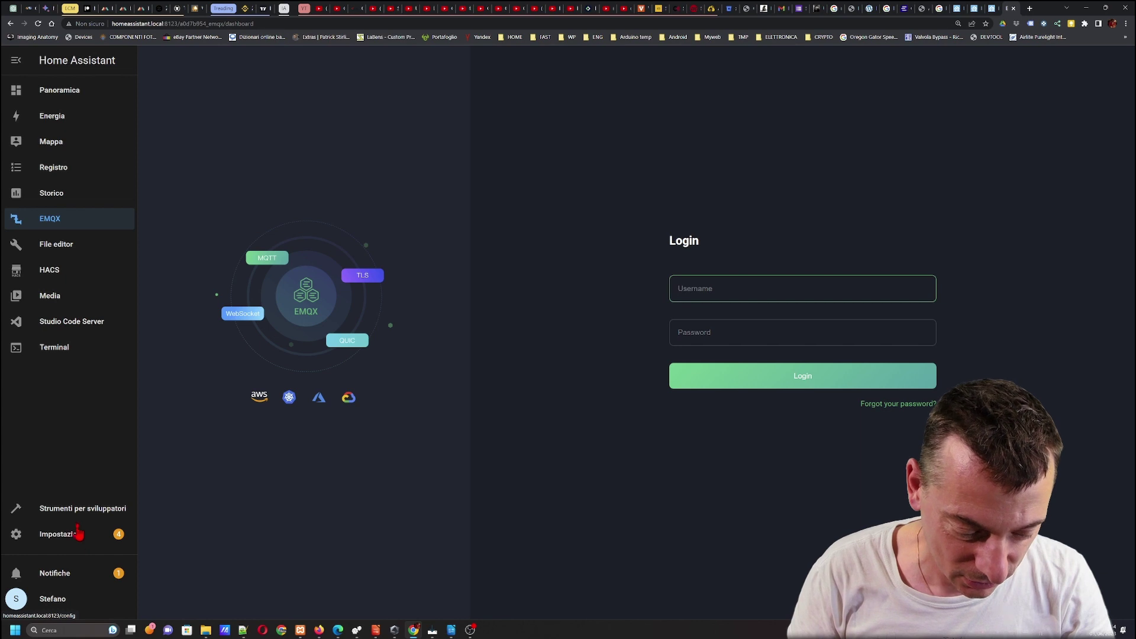
- Return to the EMQX add-on info page via Settings > Componenti aggiuntivi
{"action": "left_click", "coordinate": [63, 544]}
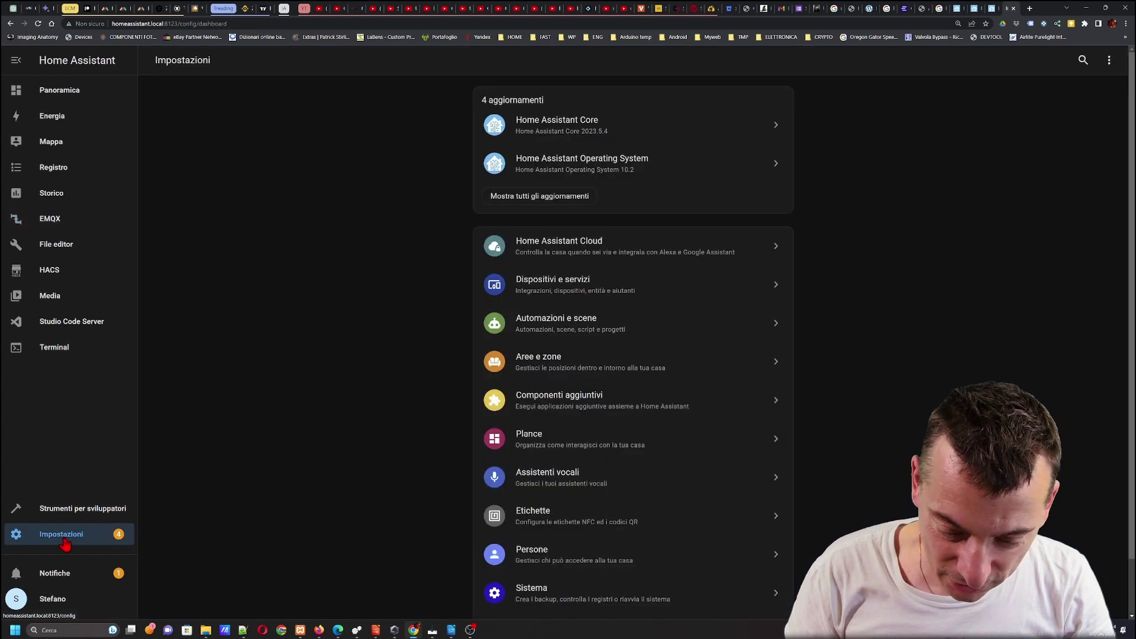
{"action": "left_click", "coordinate": [598, 408]}
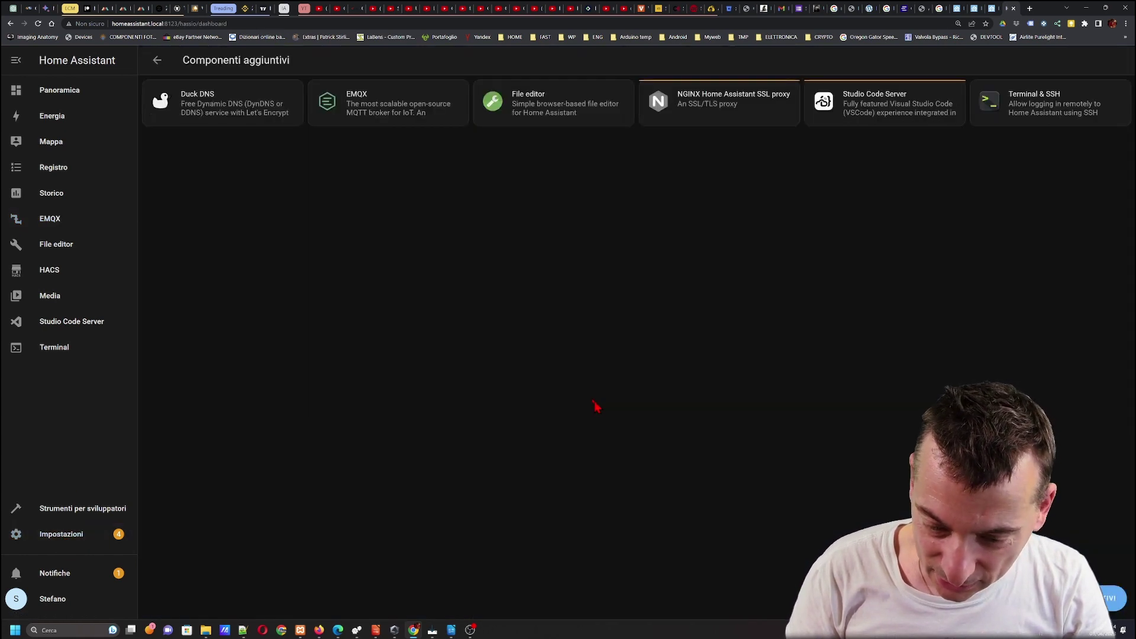
{"action": "left_click", "coordinate": [361, 108]}
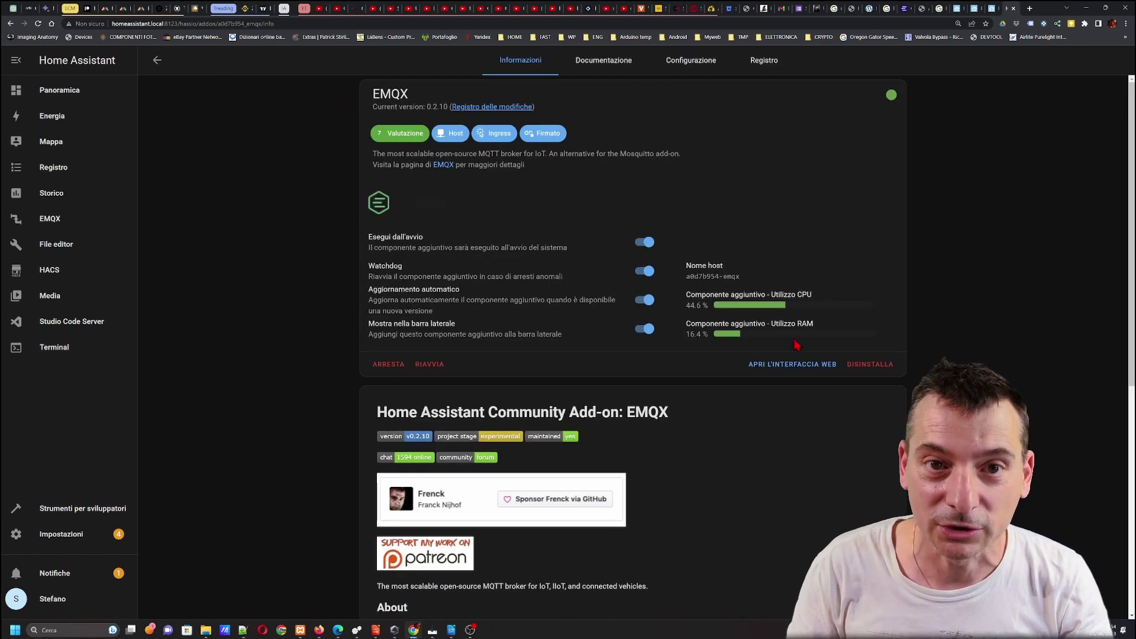
- Restart the stopped EMQX add-on and reopen its web interface login
{"action": "mouse_move", "coordinate": [796, 345]}
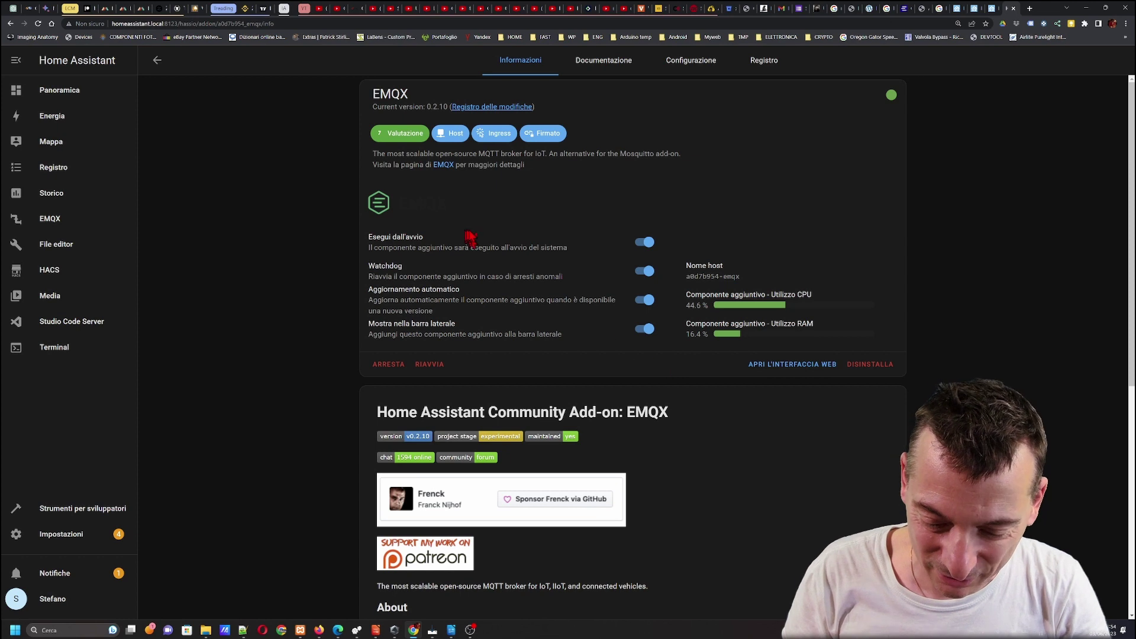
{"action": "left_click", "coordinate": [813, 365]}
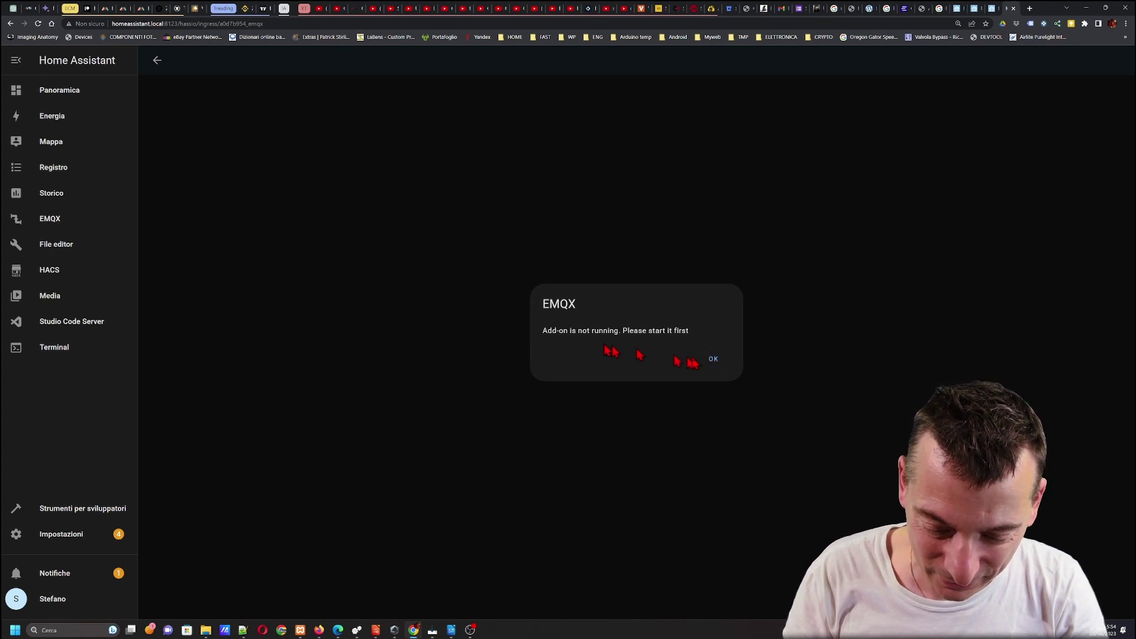
{"action": "left_click", "coordinate": [713, 359]}
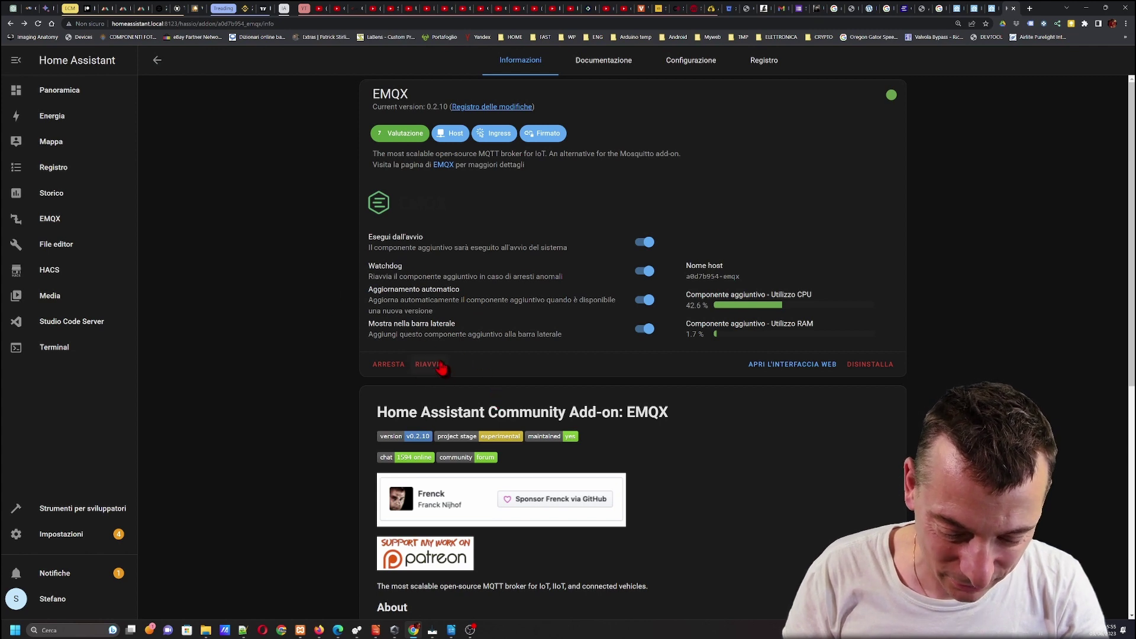
{"action": "left_click", "coordinate": [441, 365]}
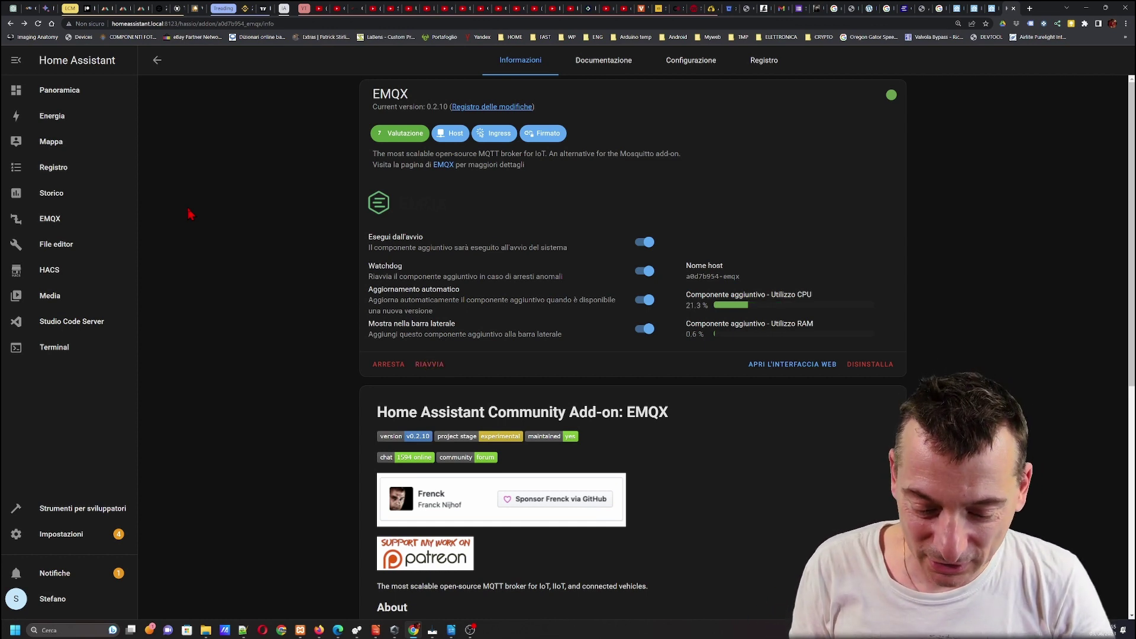
{"action": "left_click", "coordinate": [771, 364]}
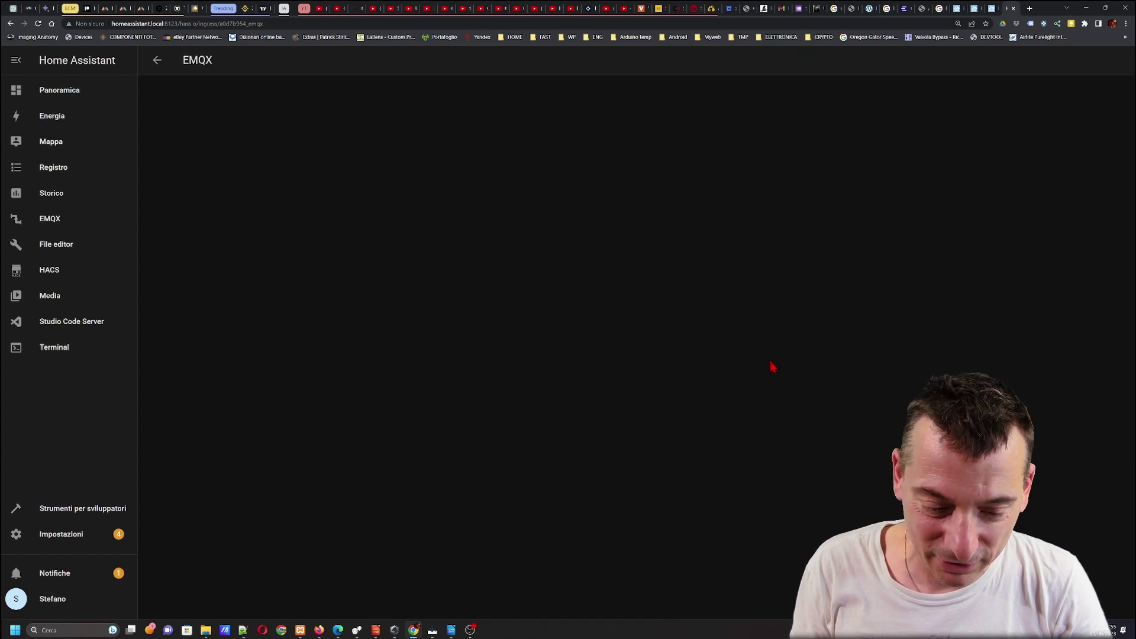
{"action": "left_click", "coordinate": [714, 302]}
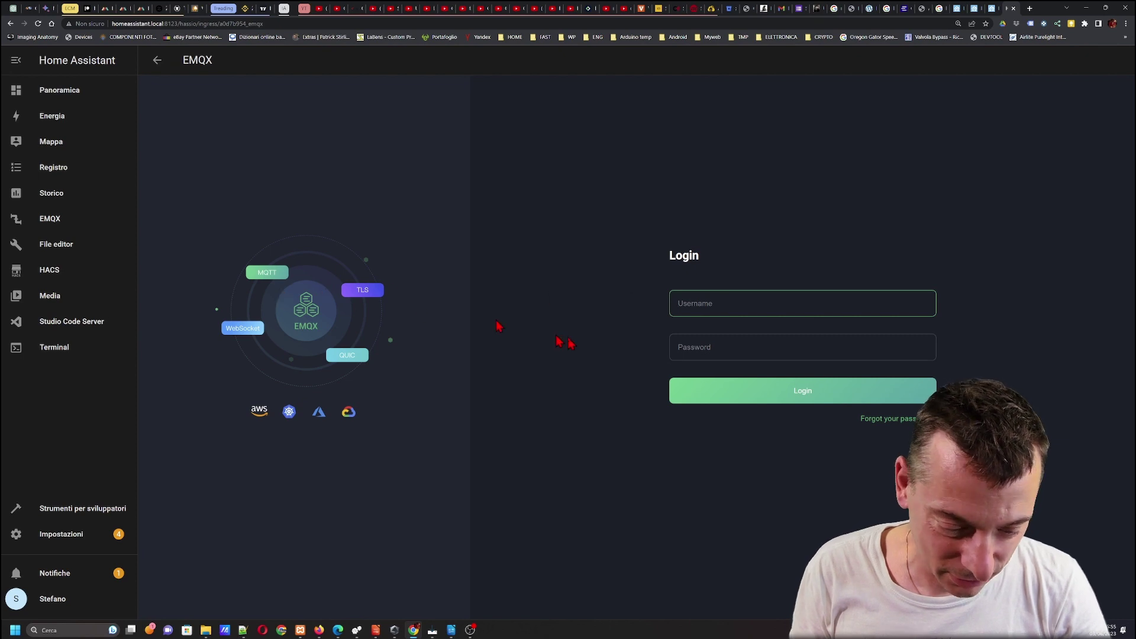
- Go back to the EMQX add-on info page through Settings > Componenti aggiuntivi
{"action": "left_click", "coordinate": [59, 534]}
{"action": "left_click", "coordinate": [574, 398]}
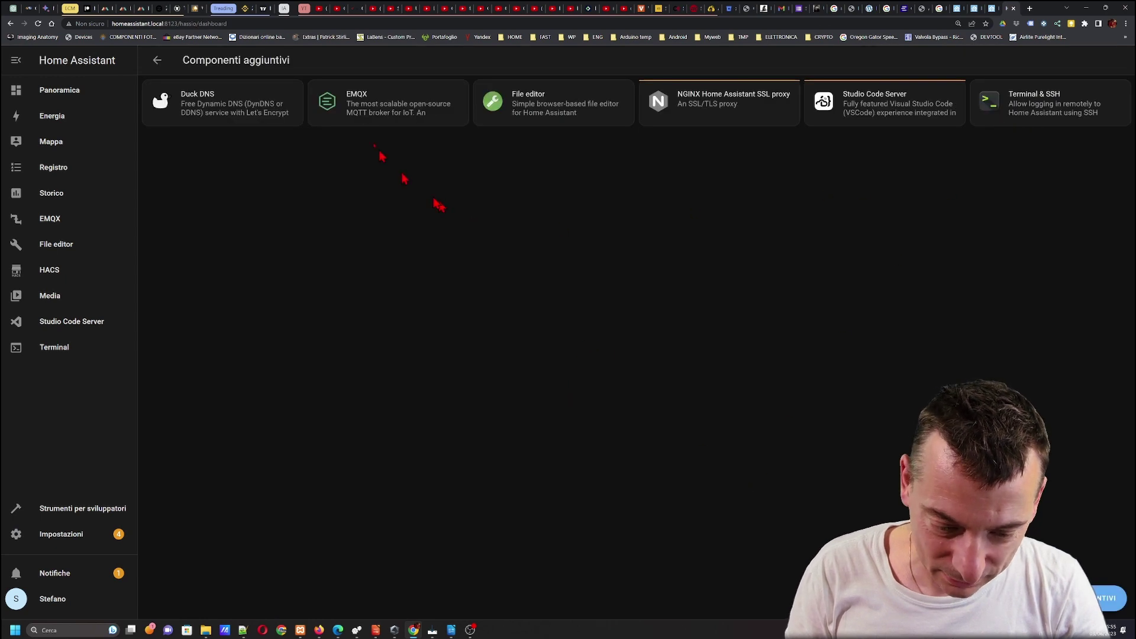
{"action": "left_click", "coordinate": [343, 103]}
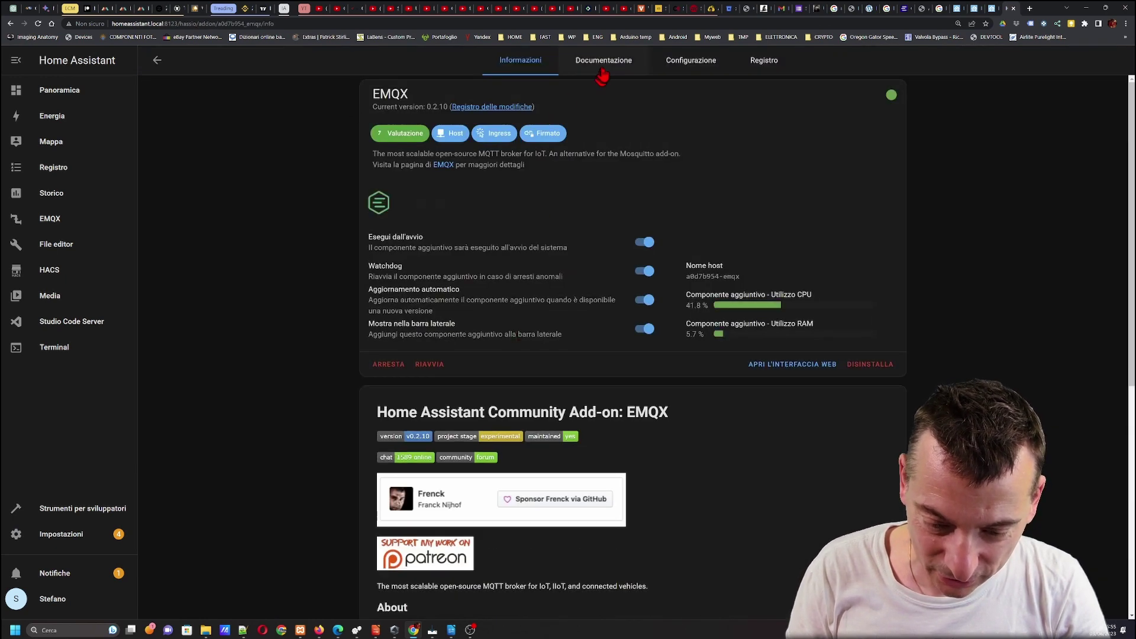
- Find the default EMQX username and password in the Documentazione tab, then return to Informazioni
{"action": "left_click", "coordinate": [603, 65]}
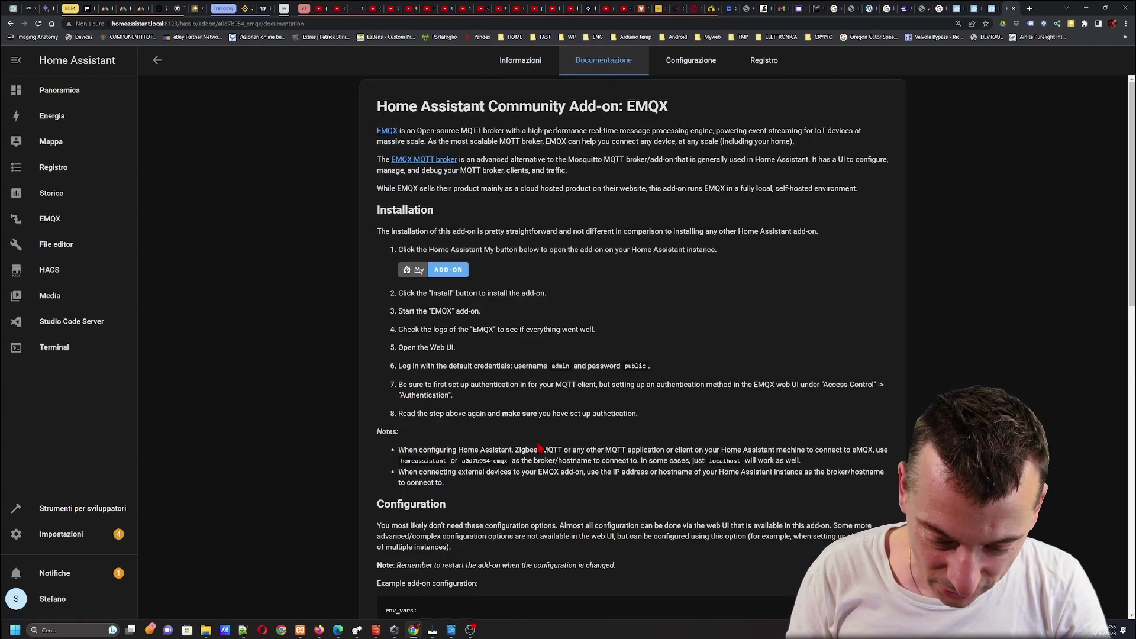
{"action": "scroll", "coordinate": [538, 448], "scroll_direction": "down", "scroll_amount": 1}
{"action": "scroll", "coordinate": [538, 448], "scroll_direction": "down", "scroll_amount": 3}
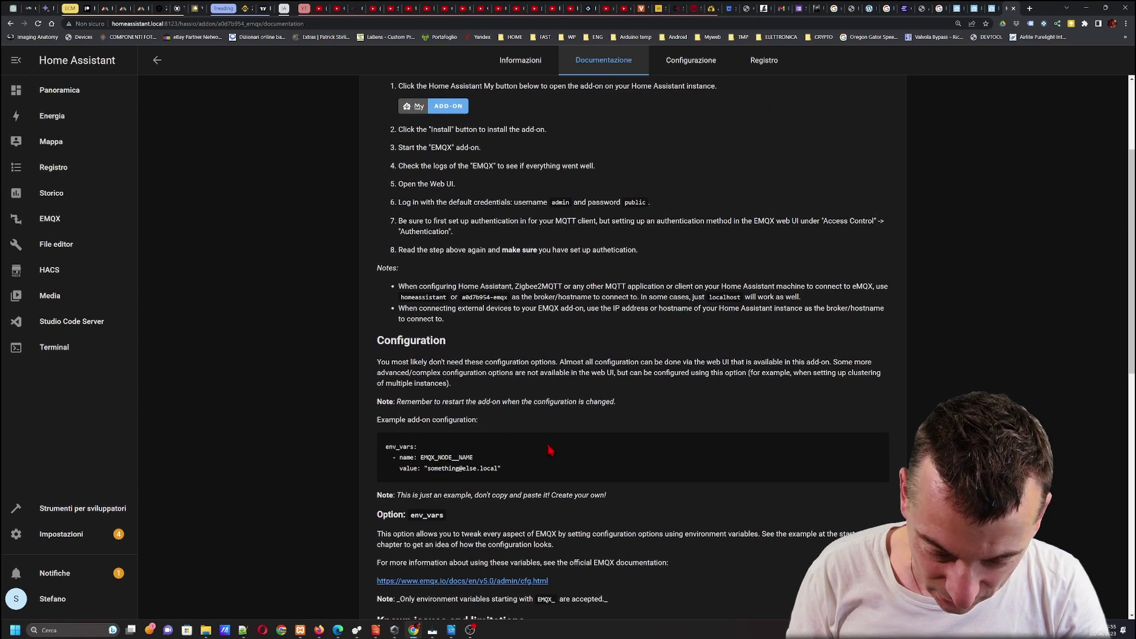
{"action": "scroll", "coordinate": [550, 450], "scroll_direction": "down", "scroll_amount": 3}
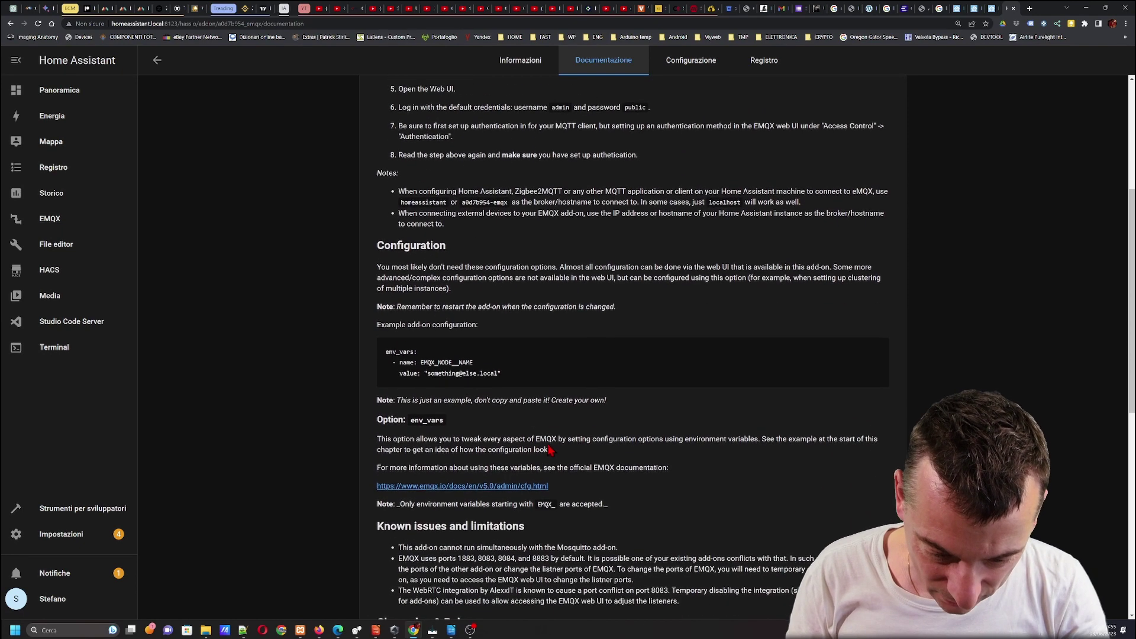
{"action": "scroll", "coordinate": [550, 450], "scroll_direction": "up", "scroll_amount": 6}
{"action": "key", "text": "ctrl+f"}
{"action": "type", "text": "admin"}
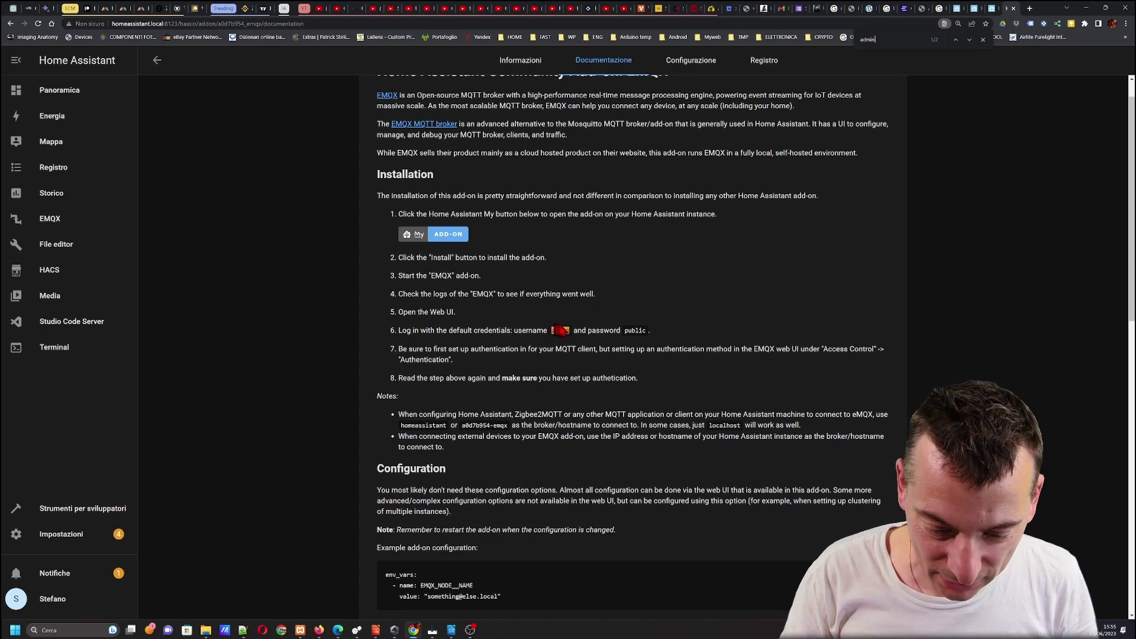
{"action": "double_click", "coordinate": [635, 330]}
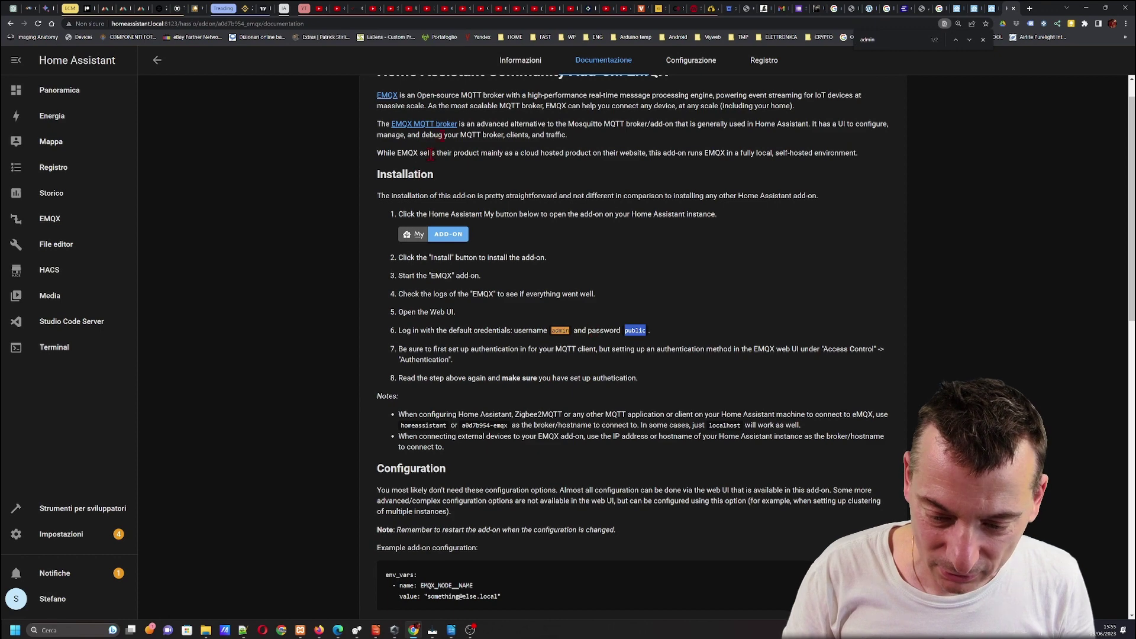
{"action": "left_click", "coordinate": [529, 66]}
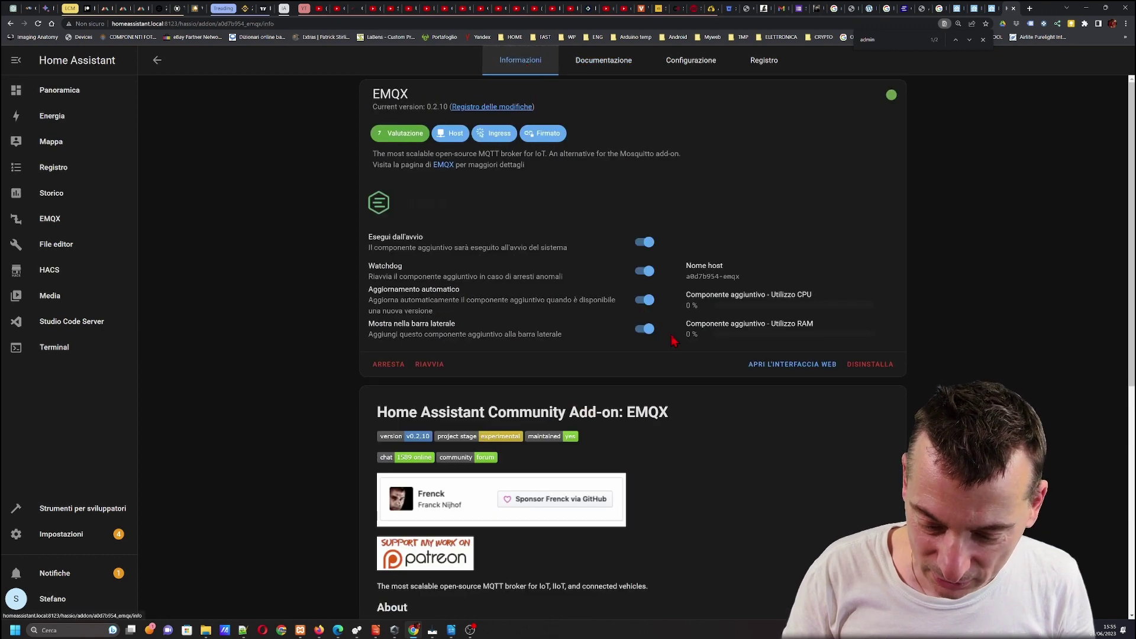
- Open the EMQX web interface and sign in with the default admin credentials
{"action": "left_click", "coordinate": [793, 364]}
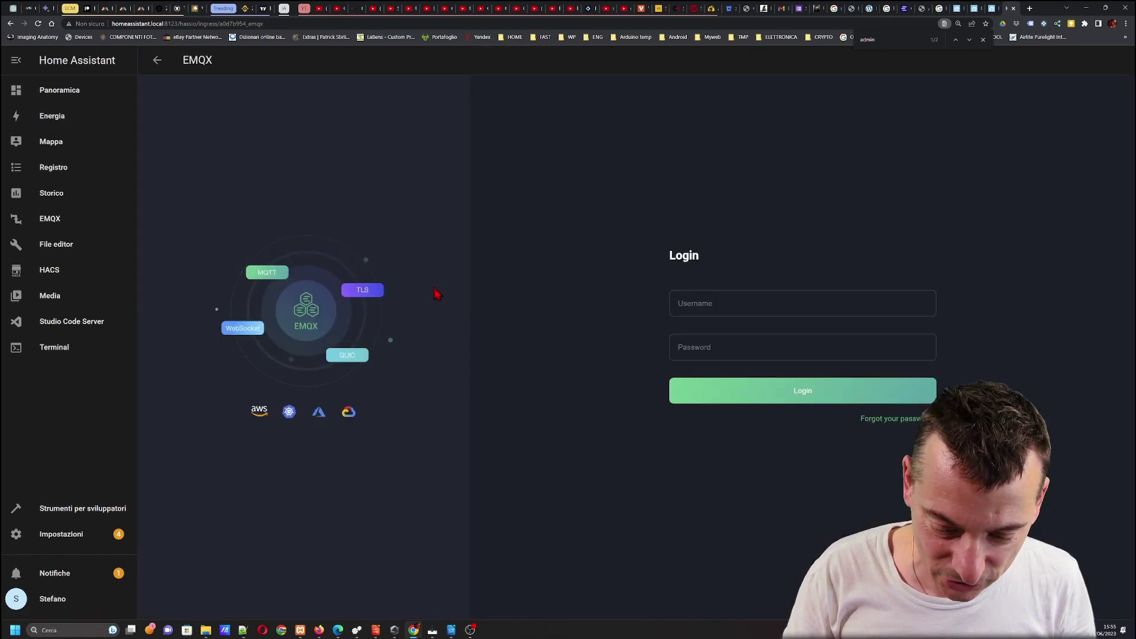
{"action": "left_click", "coordinate": [736, 305]}
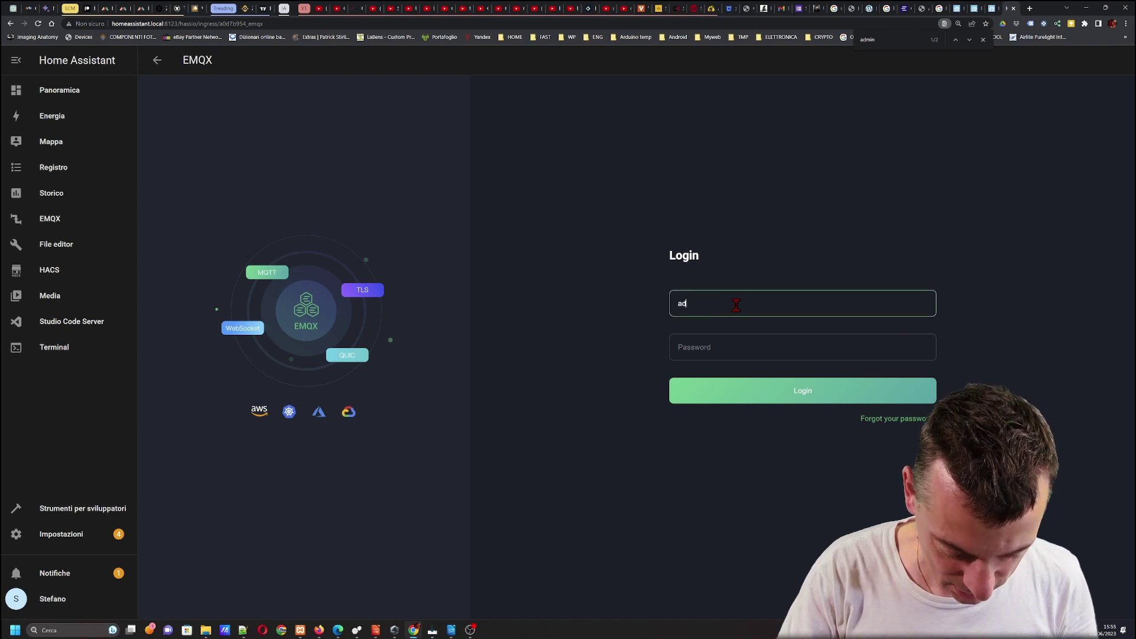
{"action": "key", "text": "Tab"}
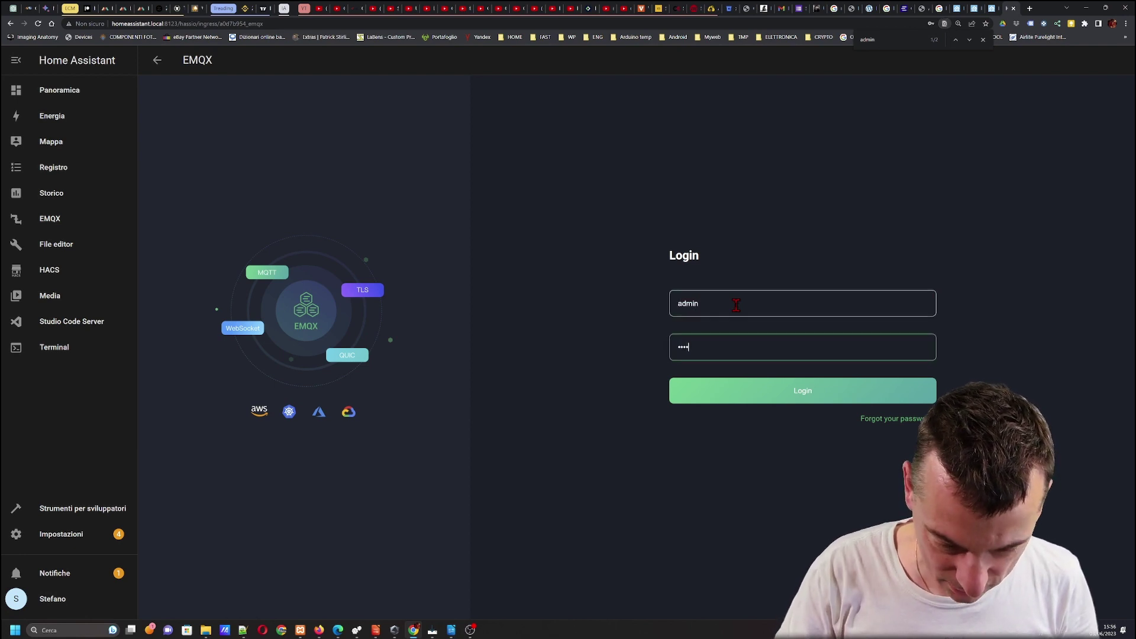
{"action": "key", "text": "Return"}
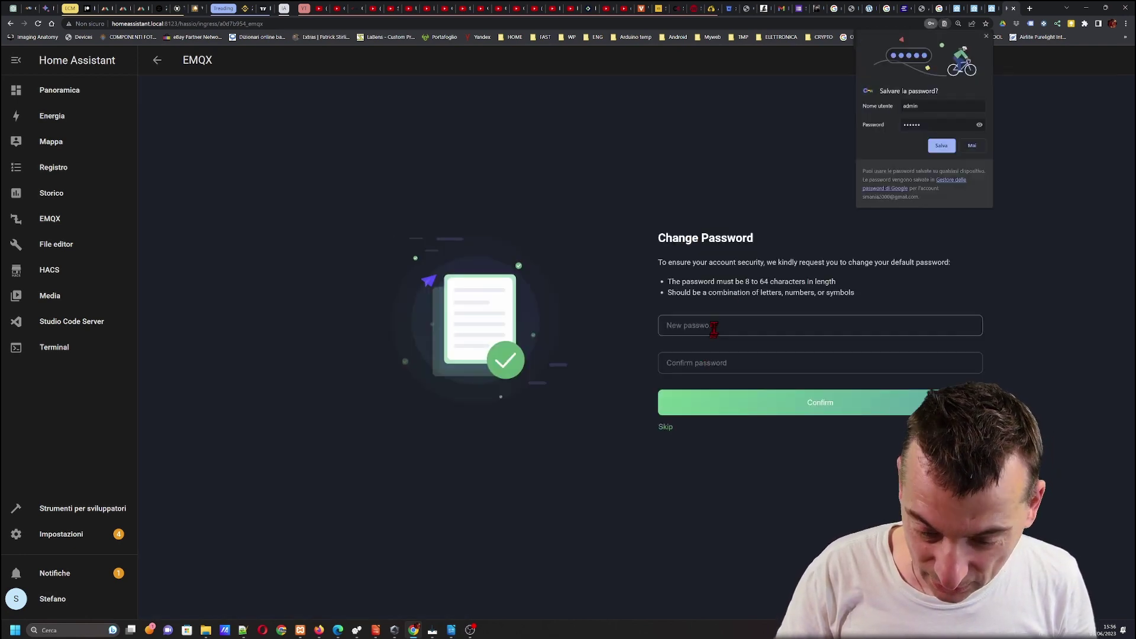
- Enter and confirm a new EMQX password, retrying past network errors, then reload the EMQX panel
{"action": "left_click", "coordinate": [715, 324]}
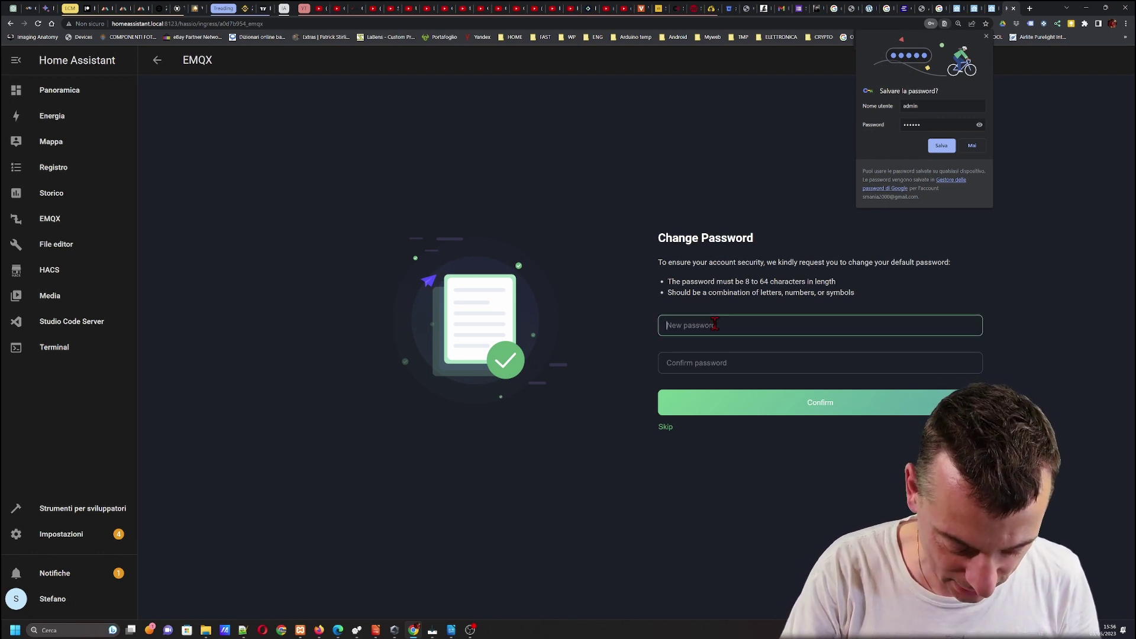
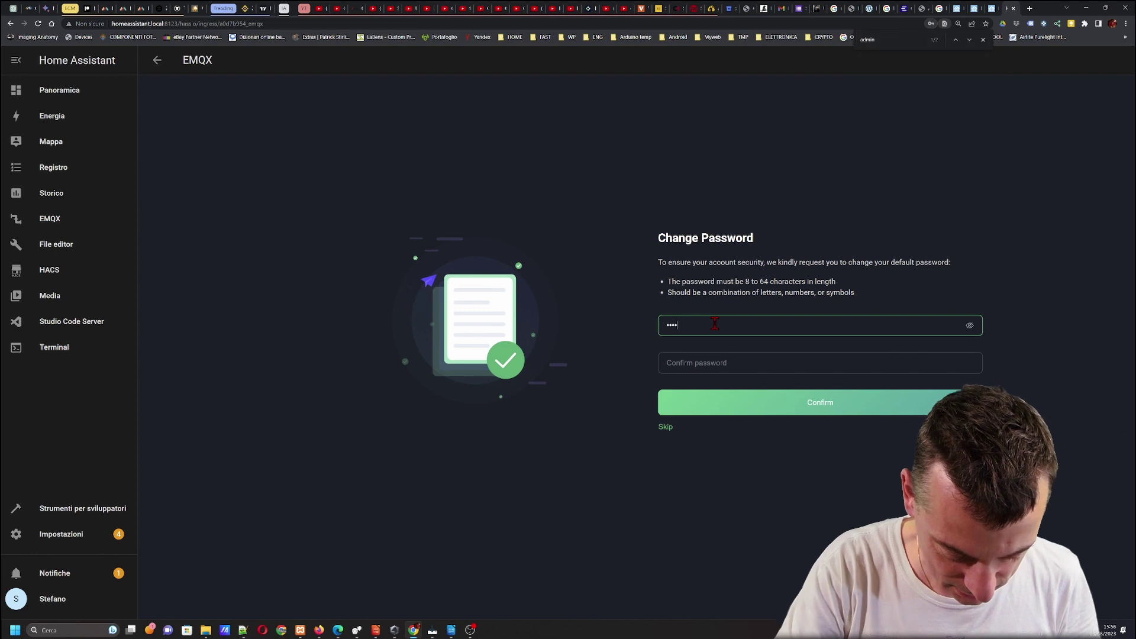
{"action": "key", "text": "Tab"}
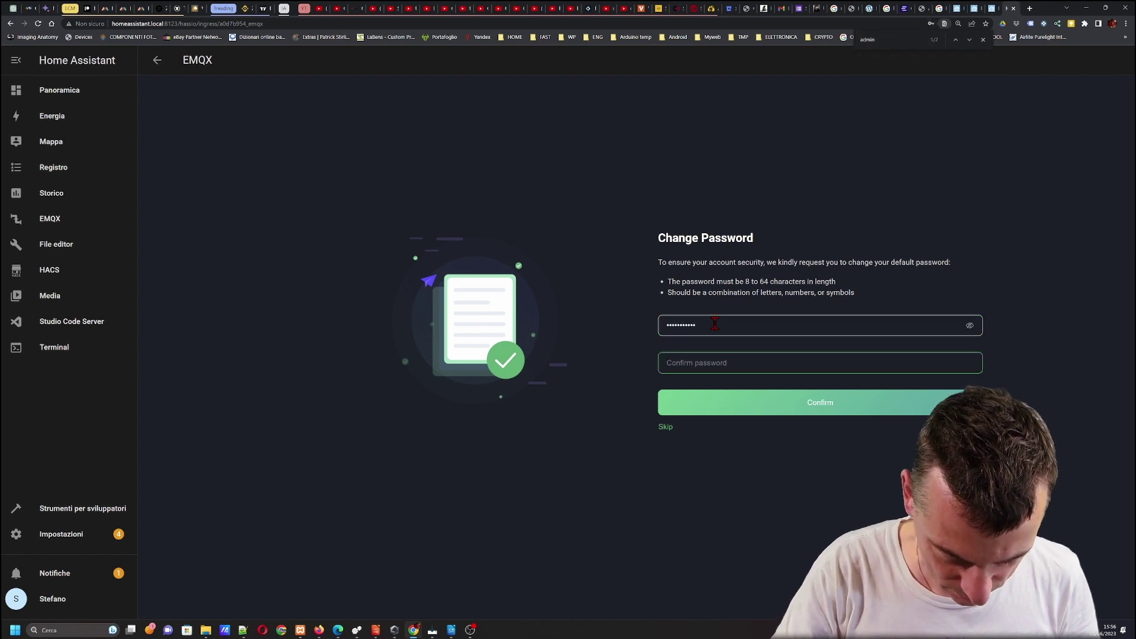
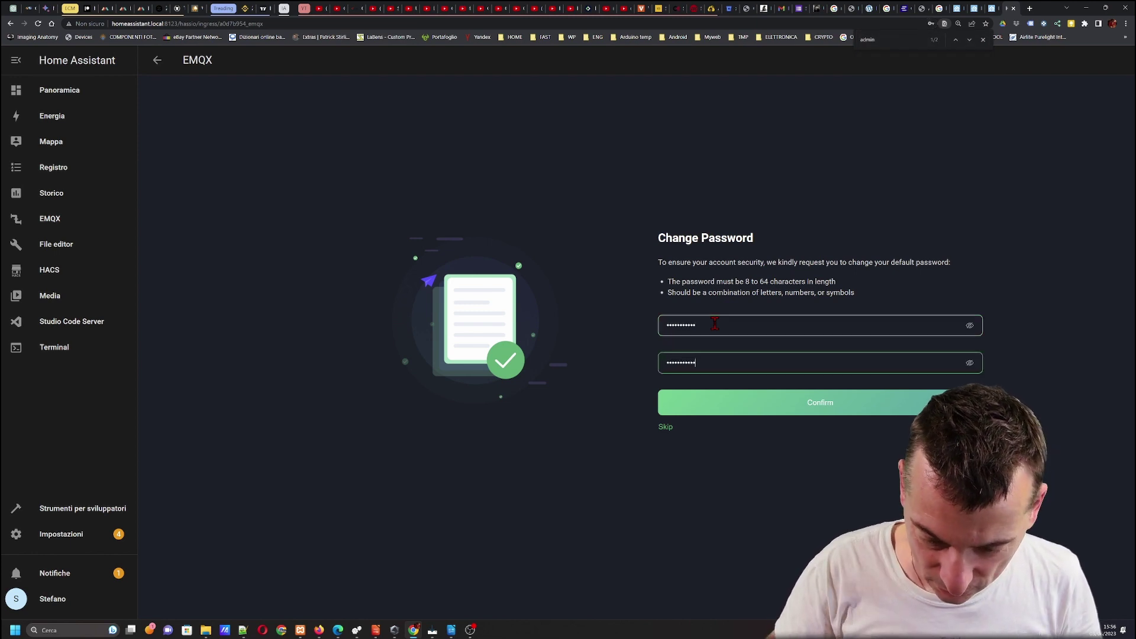
{"action": "left_click", "coordinate": [816, 400]}
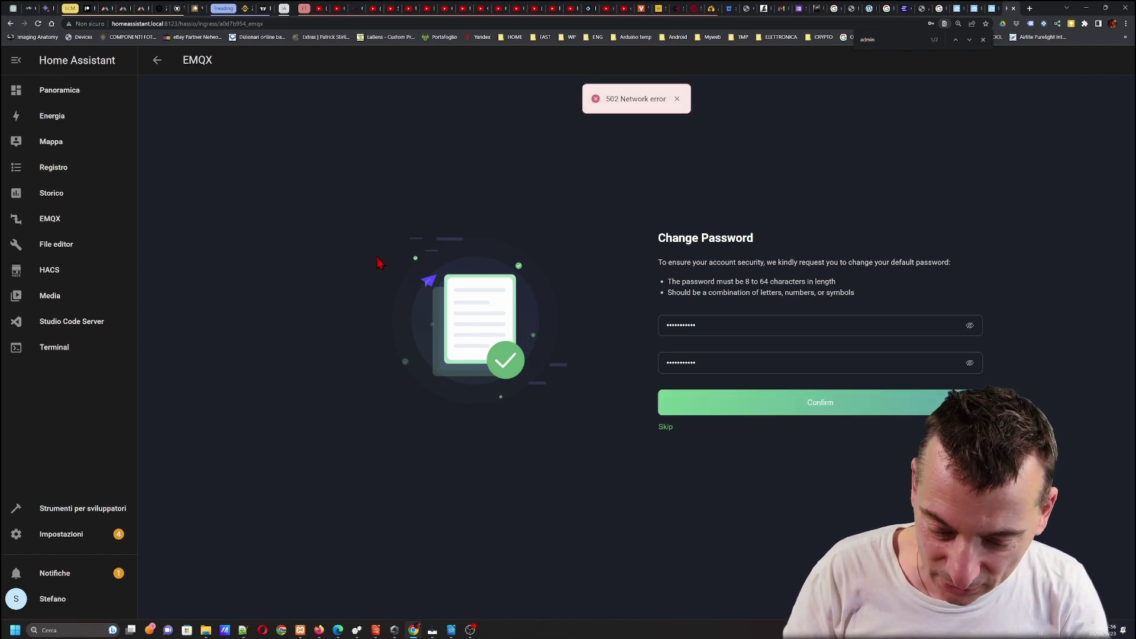
{"action": "left_click", "coordinate": [824, 410]}
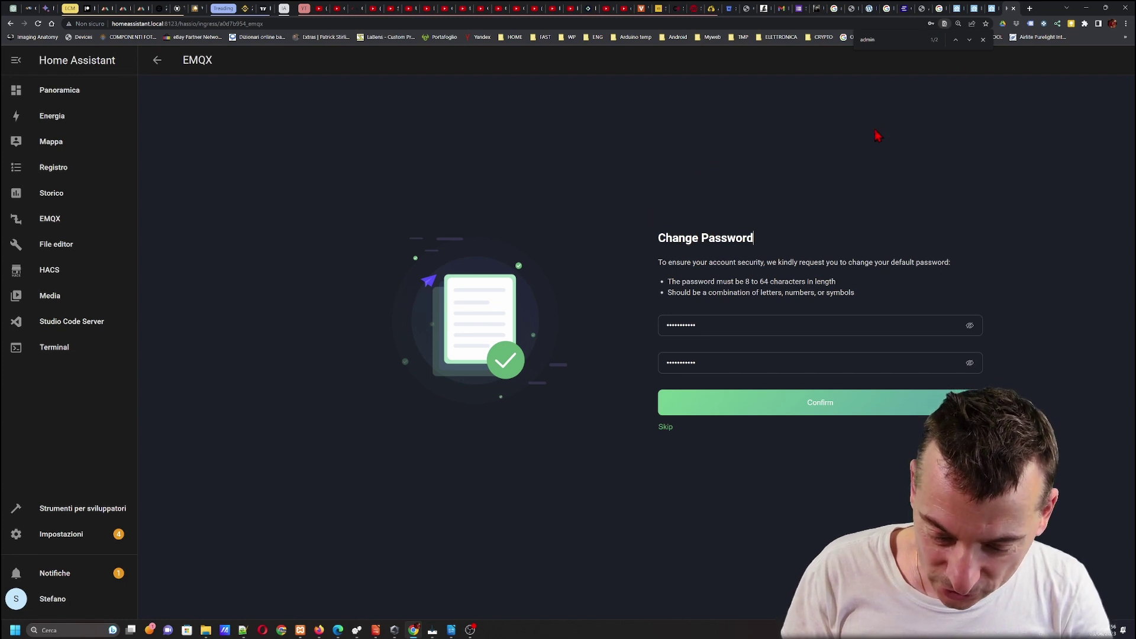
{"action": "left_click", "coordinate": [868, 408]}
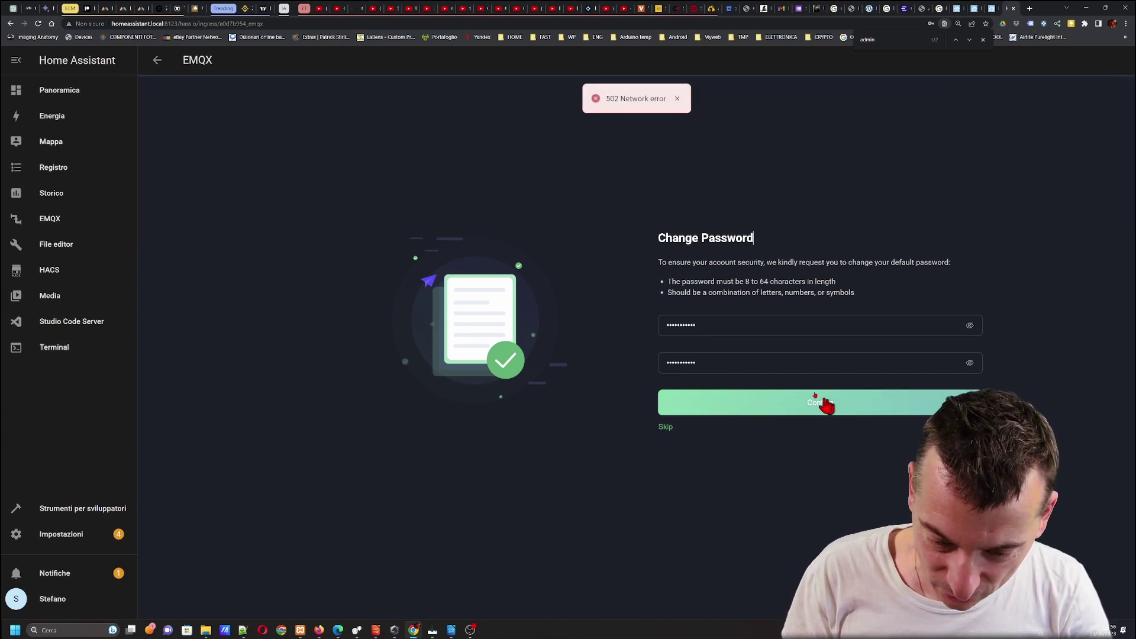
{"action": "left_click", "coordinate": [677, 99]}
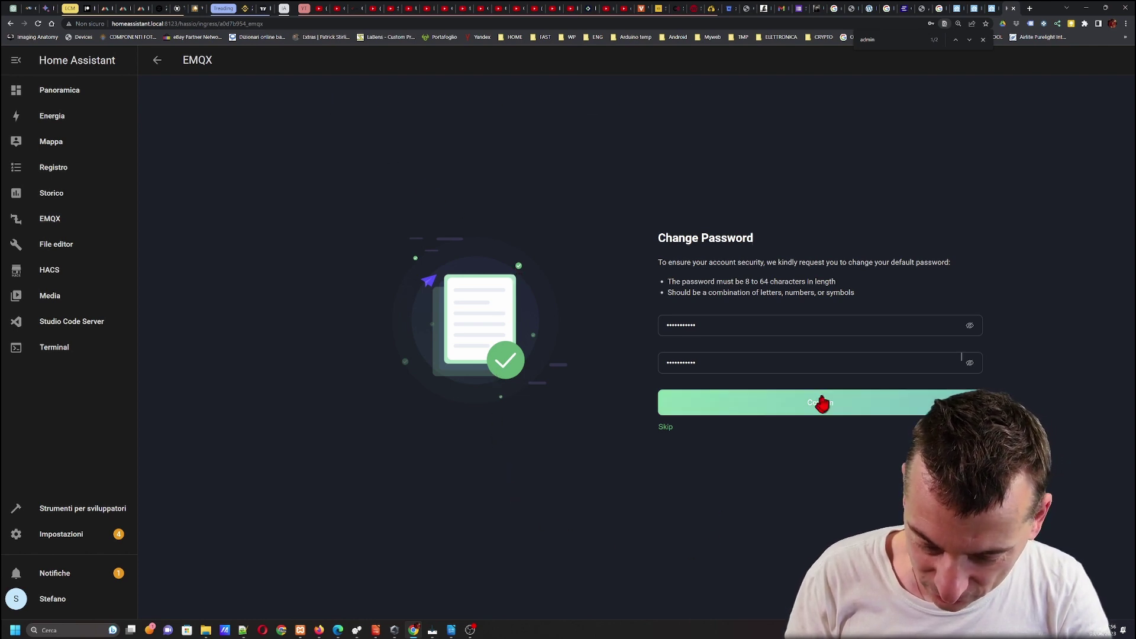
{"action": "left_click", "coordinate": [844, 405]}
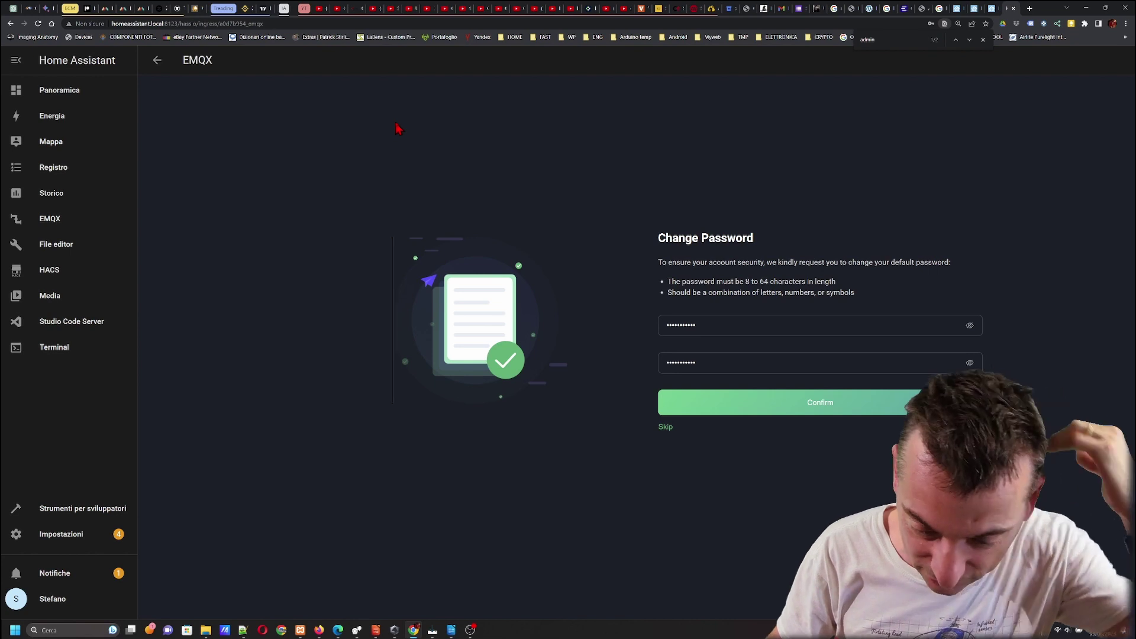
{"action": "left_click", "coordinate": [815, 407]}
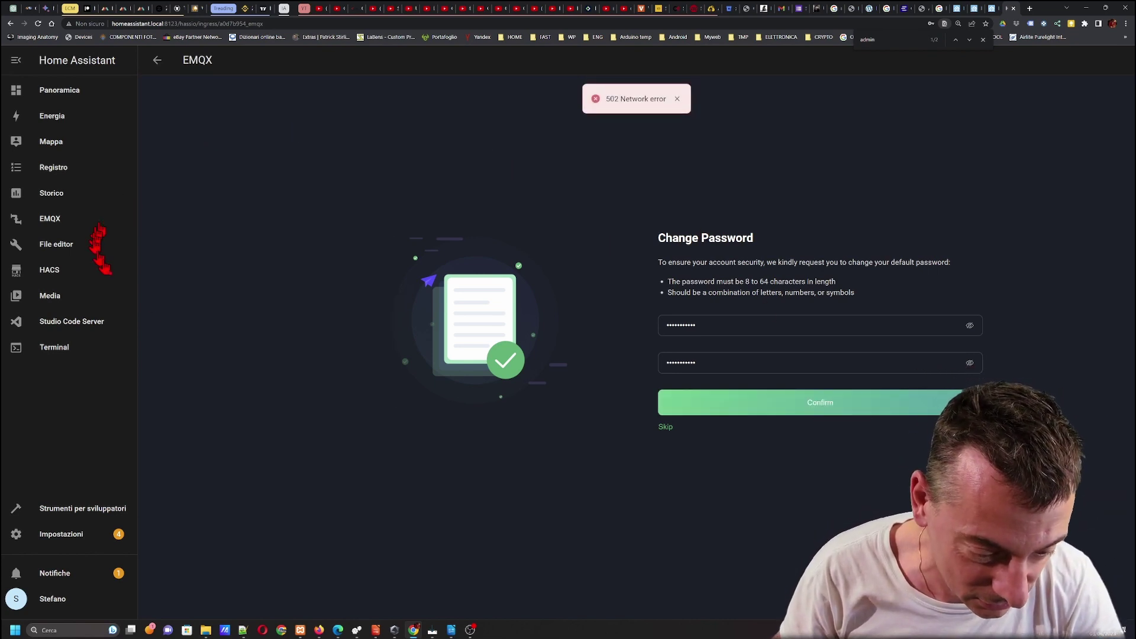
{"action": "left_click", "coordinate": [51, 221]}
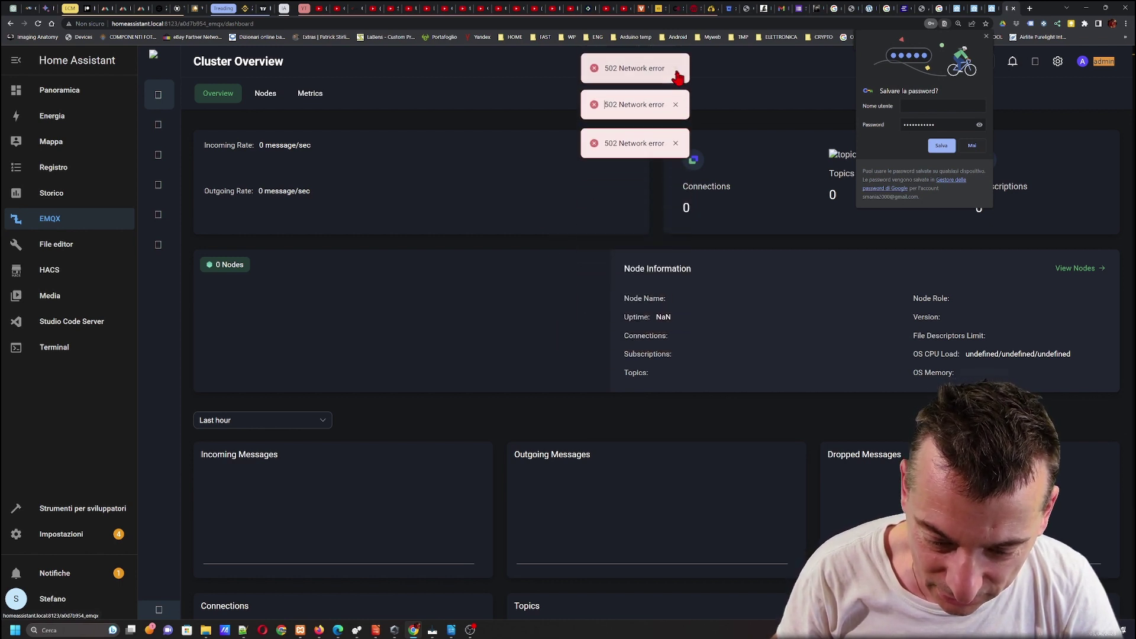
- Decline Chrome's password save, review the MQTT slides in Impress, then return to the browser
{"action": "triple_click", "coordinate": [678, 77]}
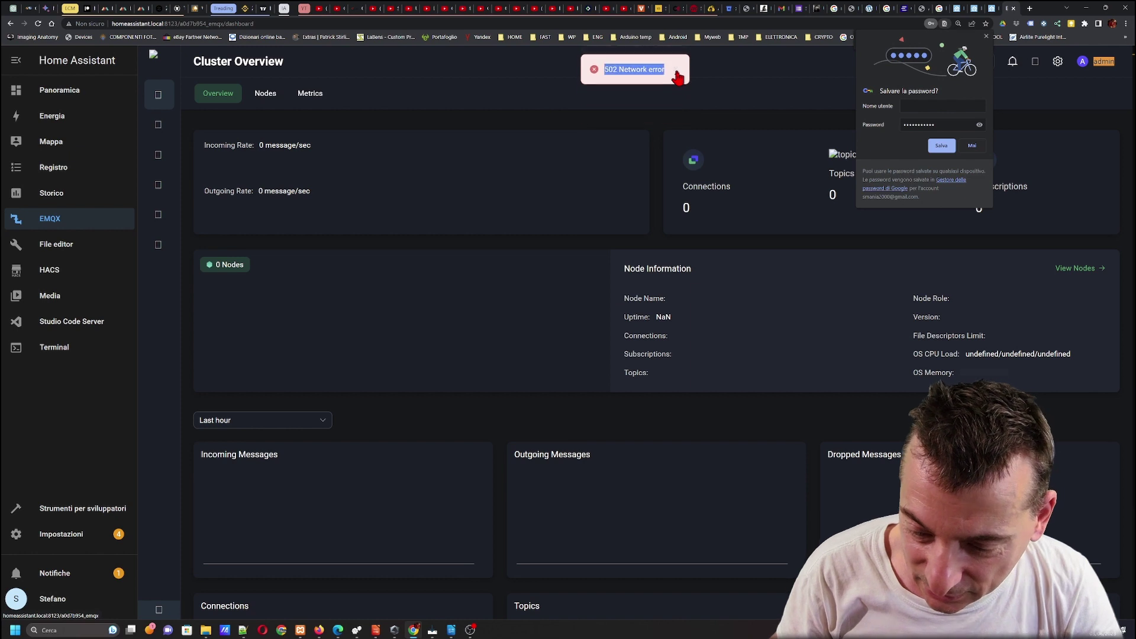
{"action": "left_click", "coordinate": [981, 151]}
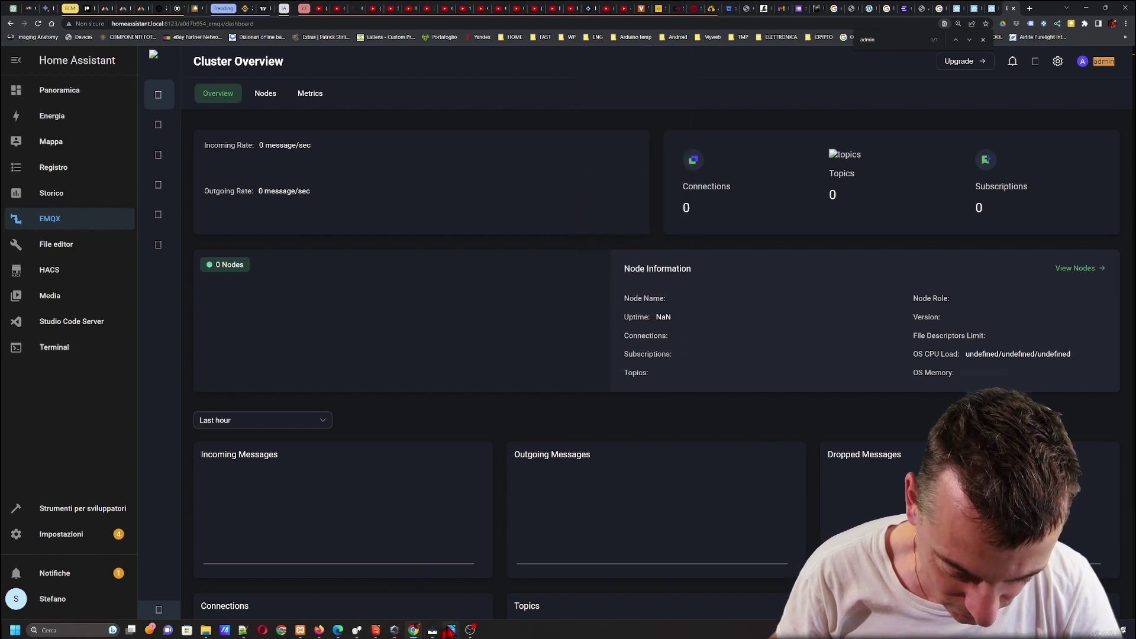
{"action": "mouse_move", "coordinate": [338, 633]}
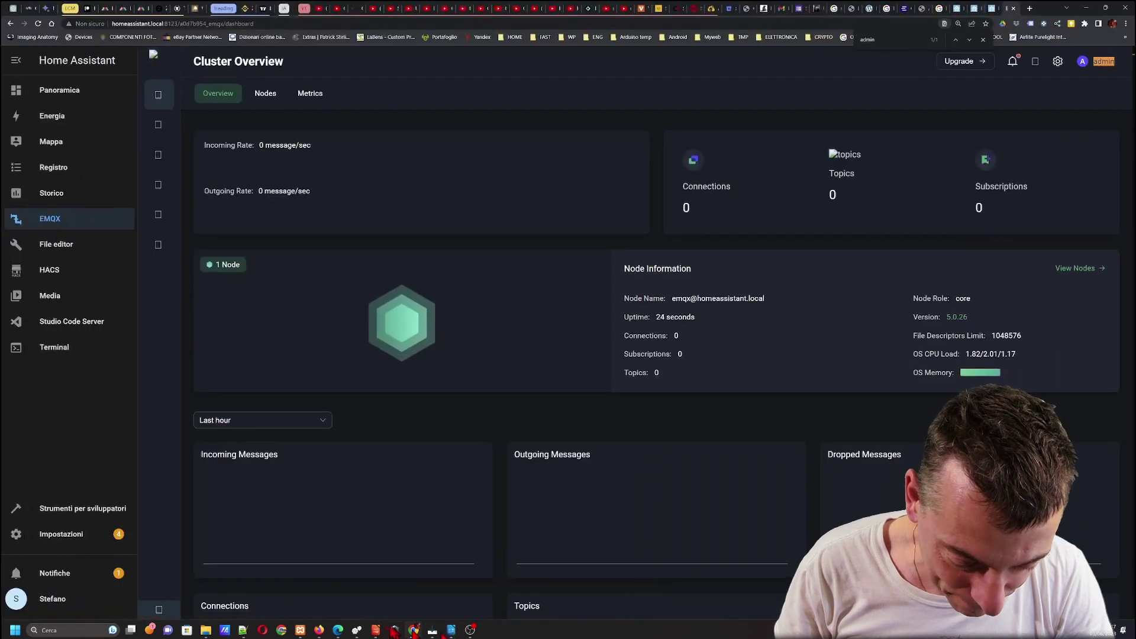
{"action": "mouse_move", "coordinate": [377, 630]}
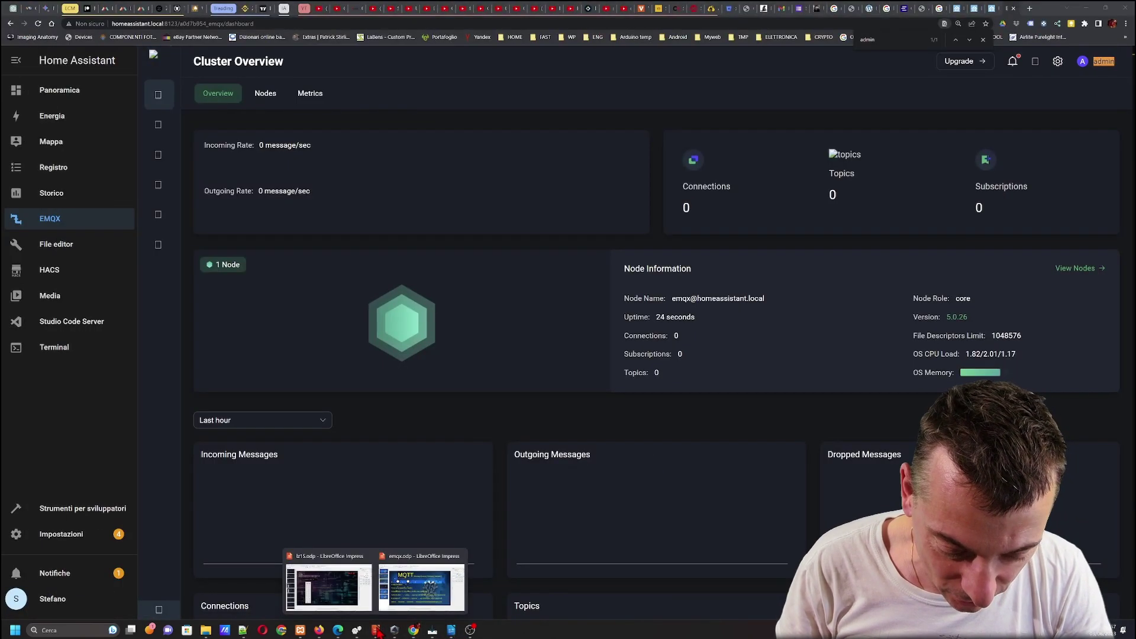
{"action": "left_click", "coordinate": [423, 595]}
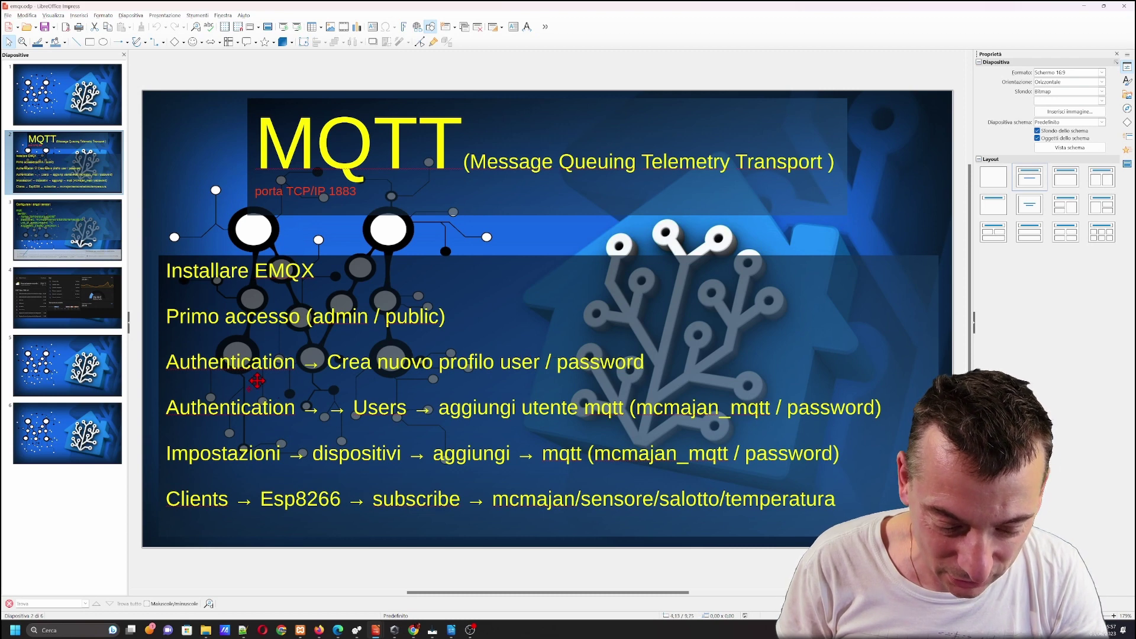
{"action": "left_click", "coordinate": [1082, 7]}
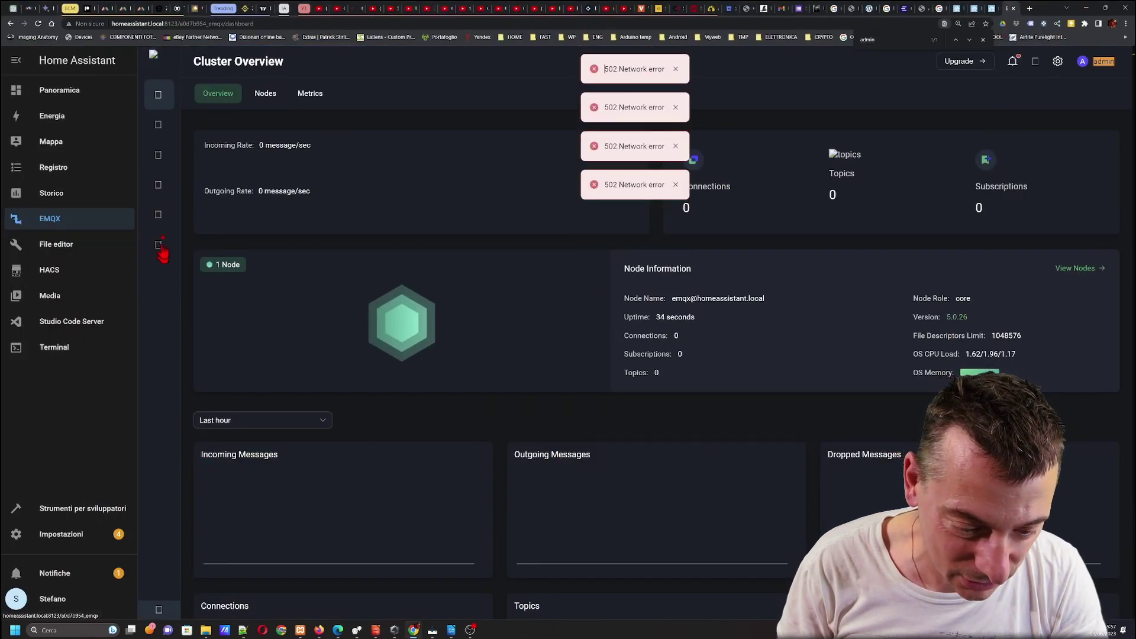
- Create a password-based Built-in Database authenticator using username IDs and sha256 hashing
{"action": "mouse_move", "coordinate": [159, 125]}
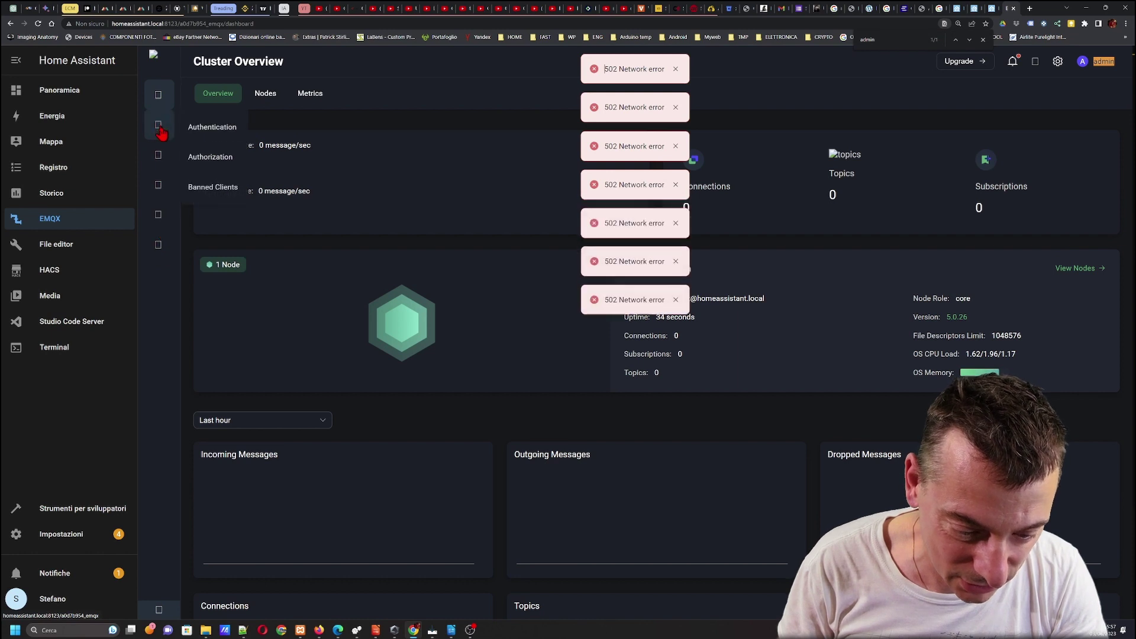
{"action": "left_click", "coordinate": [214, 129]}
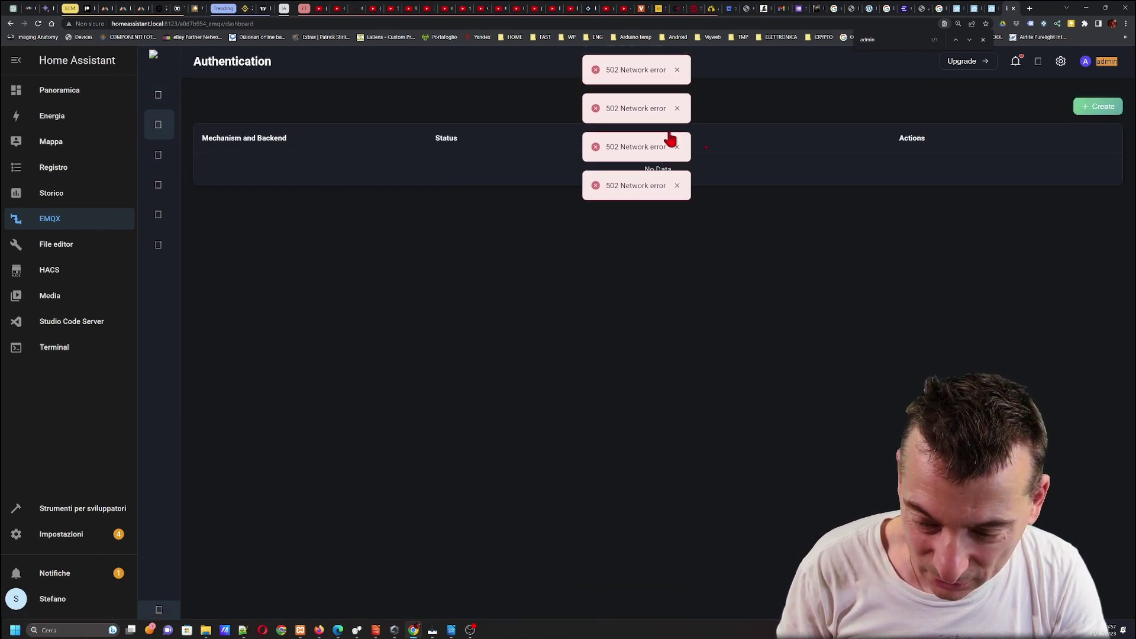
{"action": "left_click", "coordinate": [1098, 107]}
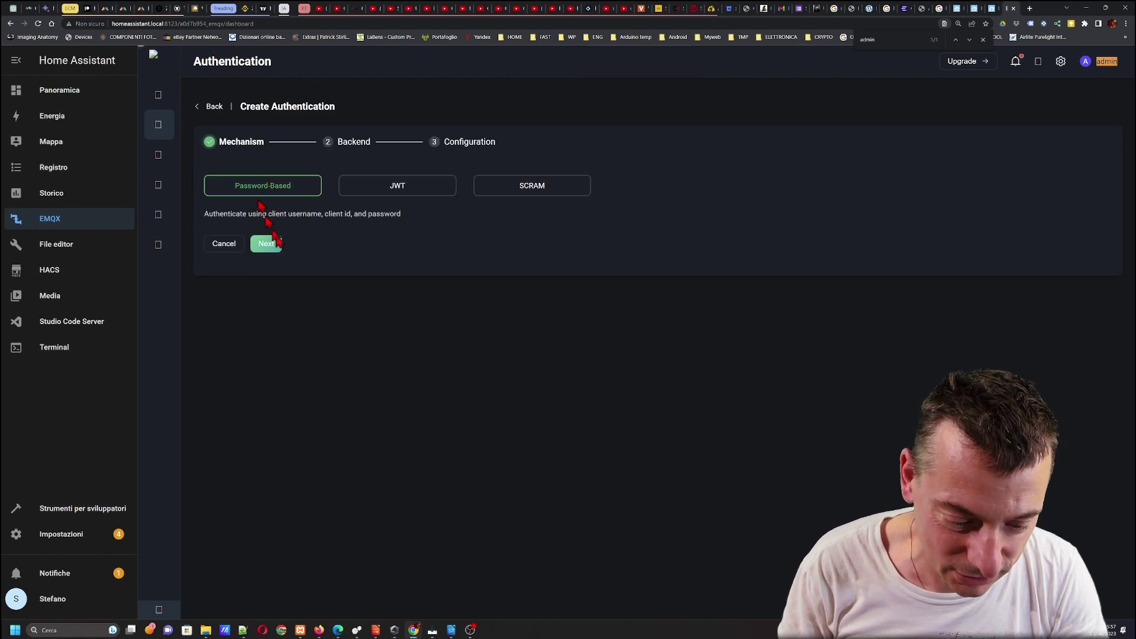
{"action": "left_click", "coordinate": [272, 246]}
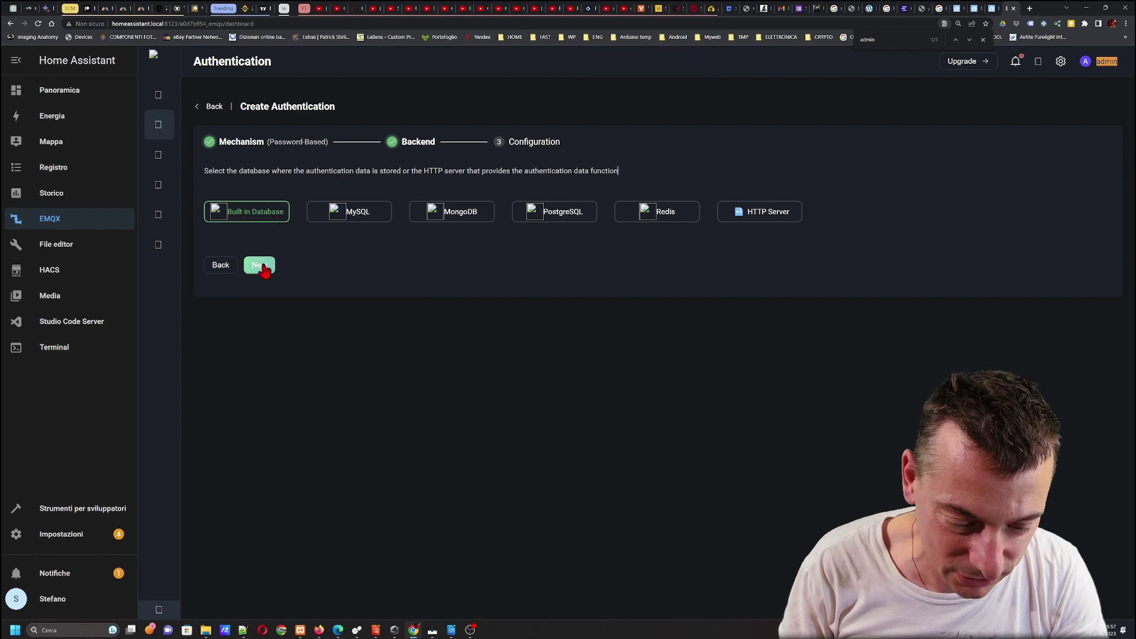
{"action": "left_click", "coordinate": [260, 267]}
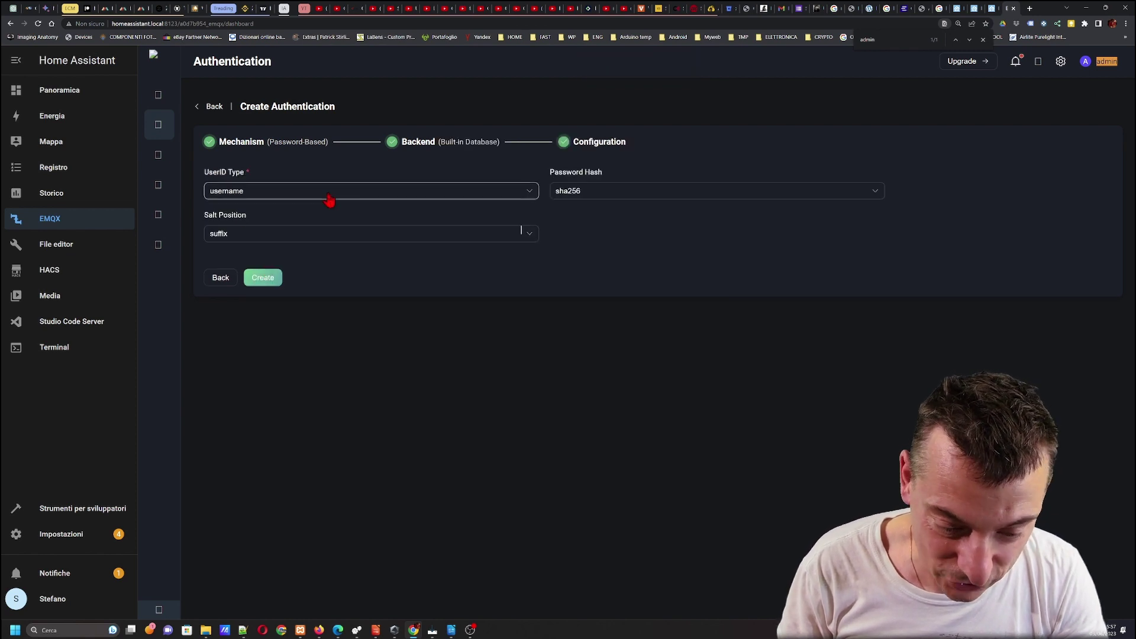
{"action": "left_click", "coordinate": [352, 198]}
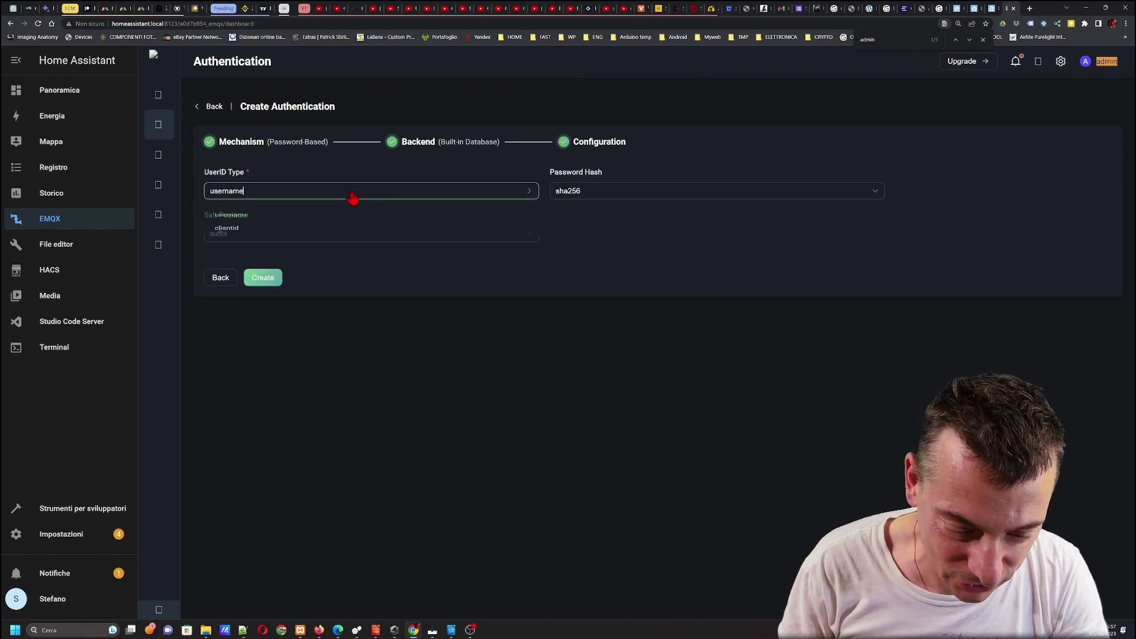
{"action": "left_click", "coordinate": [352, 198]}
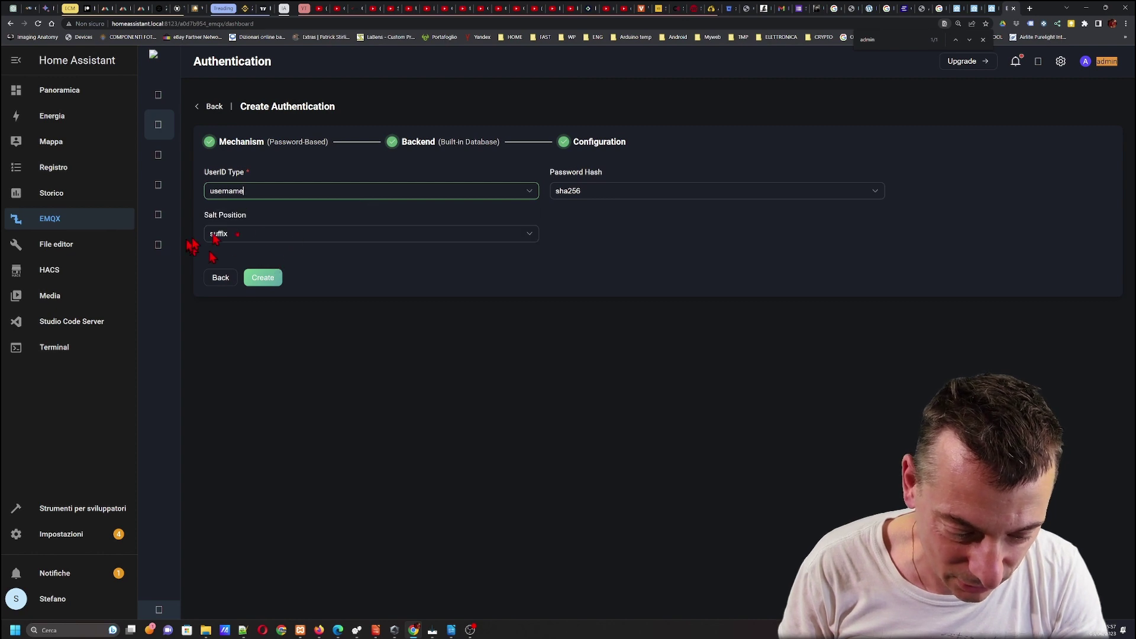
{"action": "left_click", "coordinate": [263, 280]}
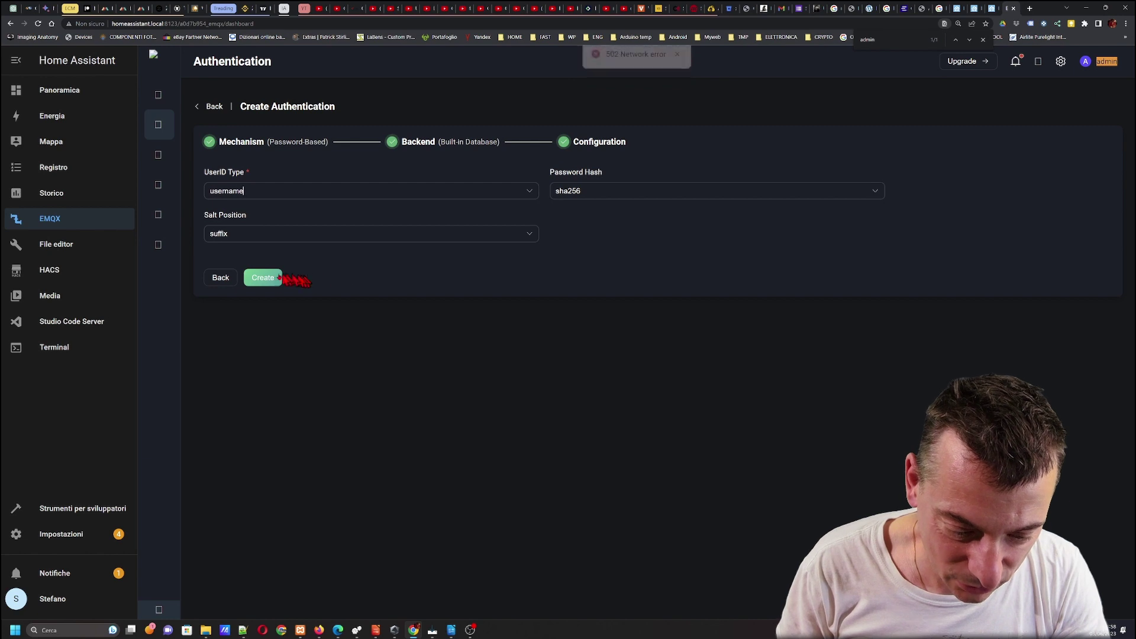
{"action": "left_click", "coordinate": [269, 279]}
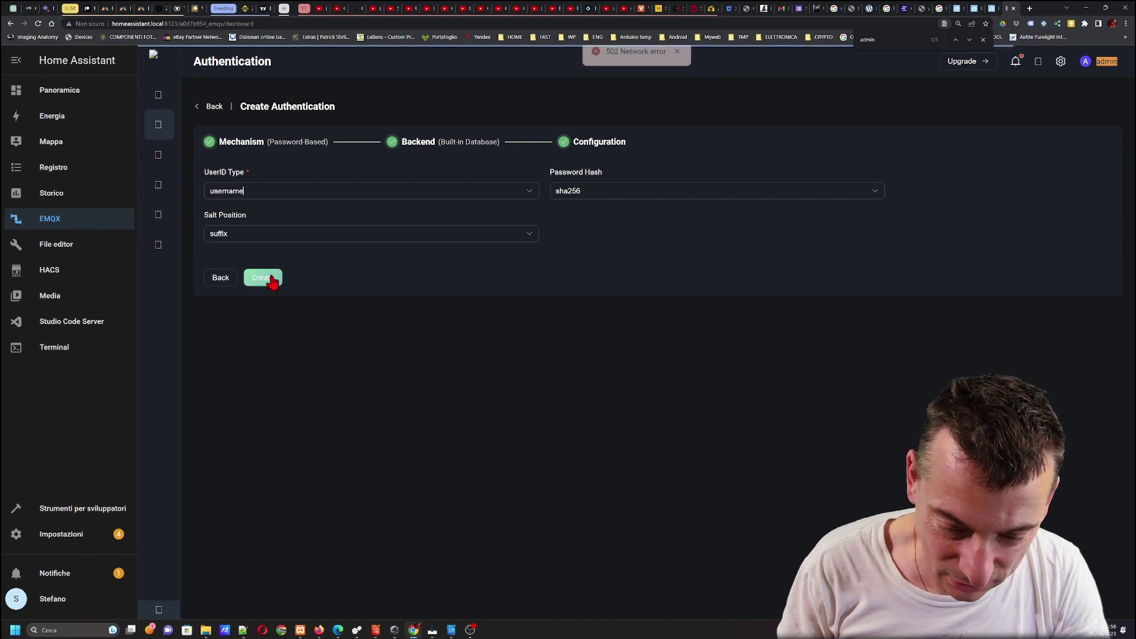
{"action": "left_click", "coordinate": [270, 278]}
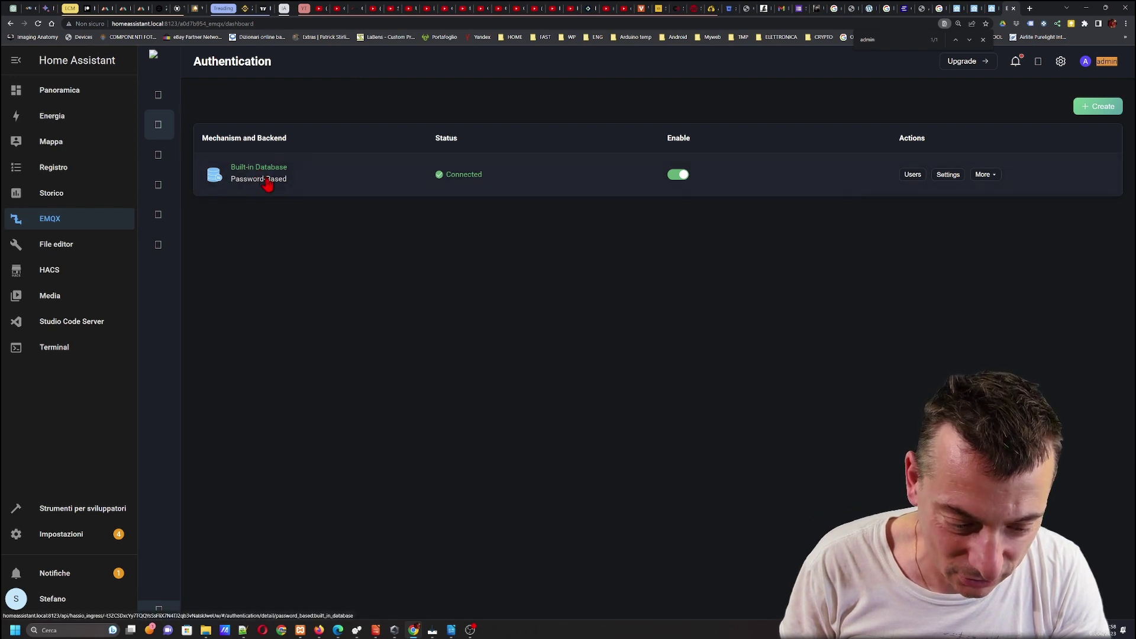
- Open the new authenticator's details, go back to the Authentication list, and reload the page
{"action": "left_click", "coordinate": [268, 184]}
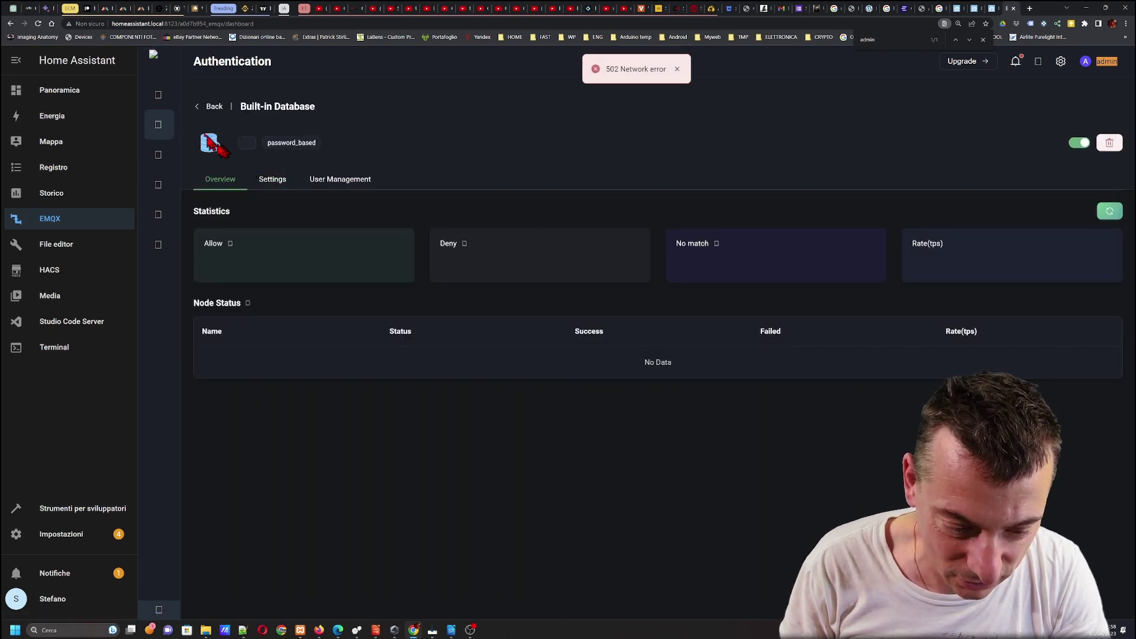
{"action": "left_click", "coordinate": [198, 112]}
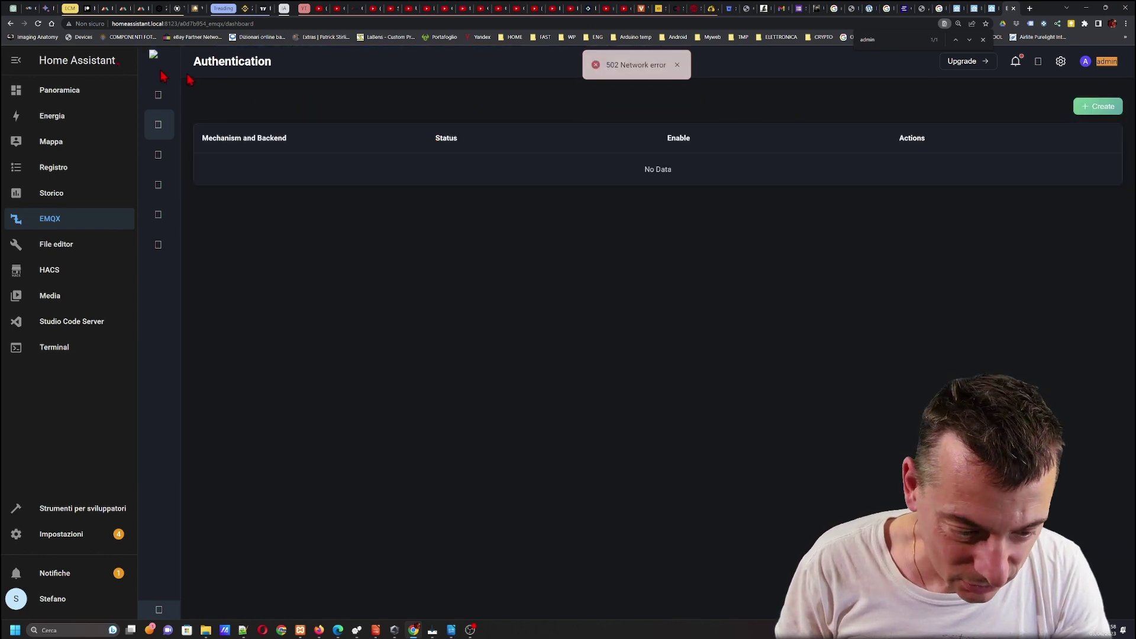
{"action": "left_click", "coordinate": [38, 25]}
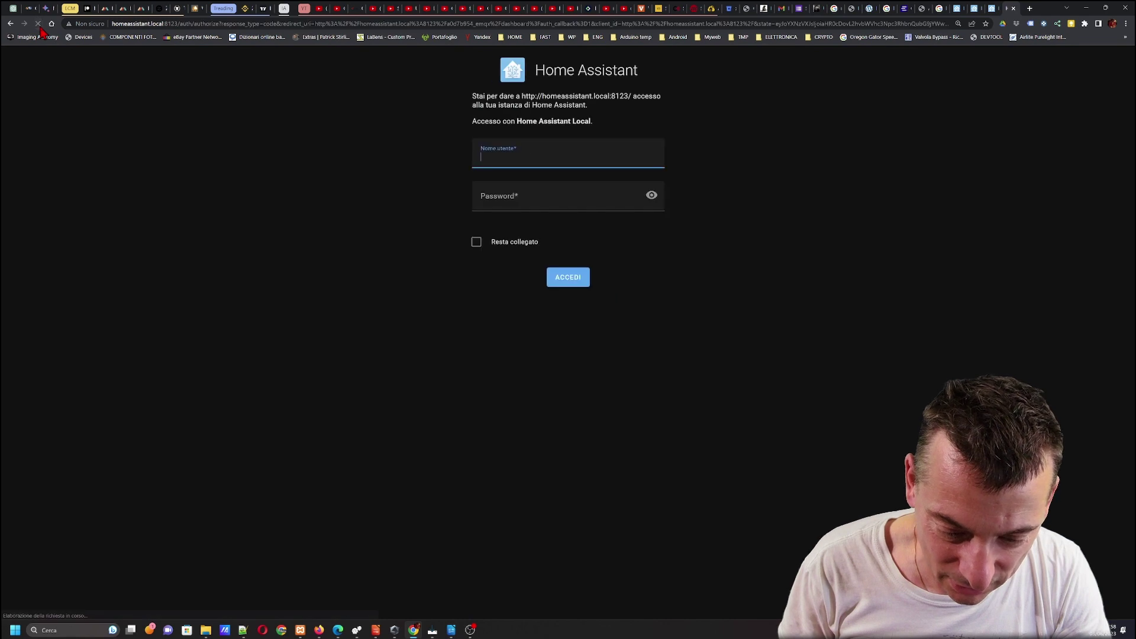
- Log back into Home Assistant with the saved username and the account password
{"action": "left_click", "coordinate": [558, 157]}
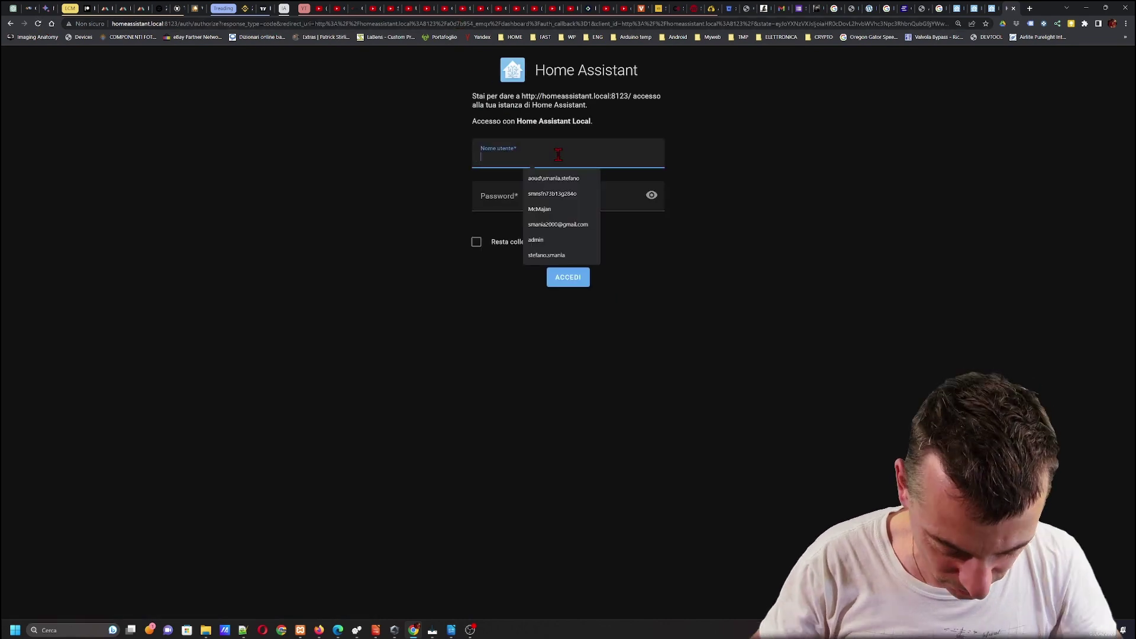
{"action": "type", "text": "mcmajan"}
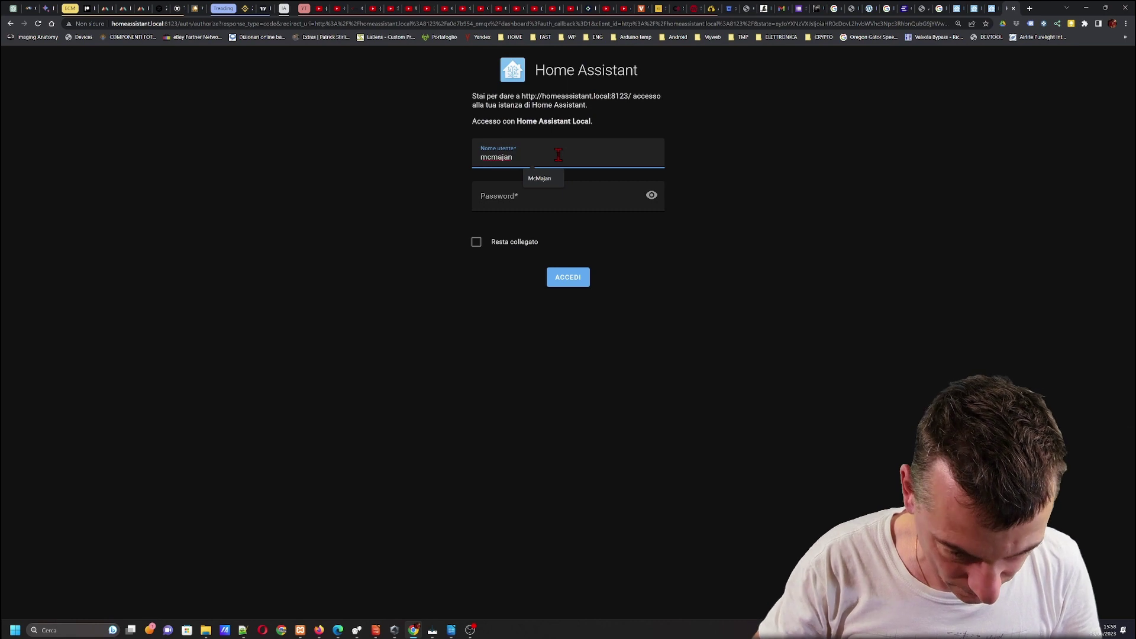
{"action": "key", "text": "Tab"}
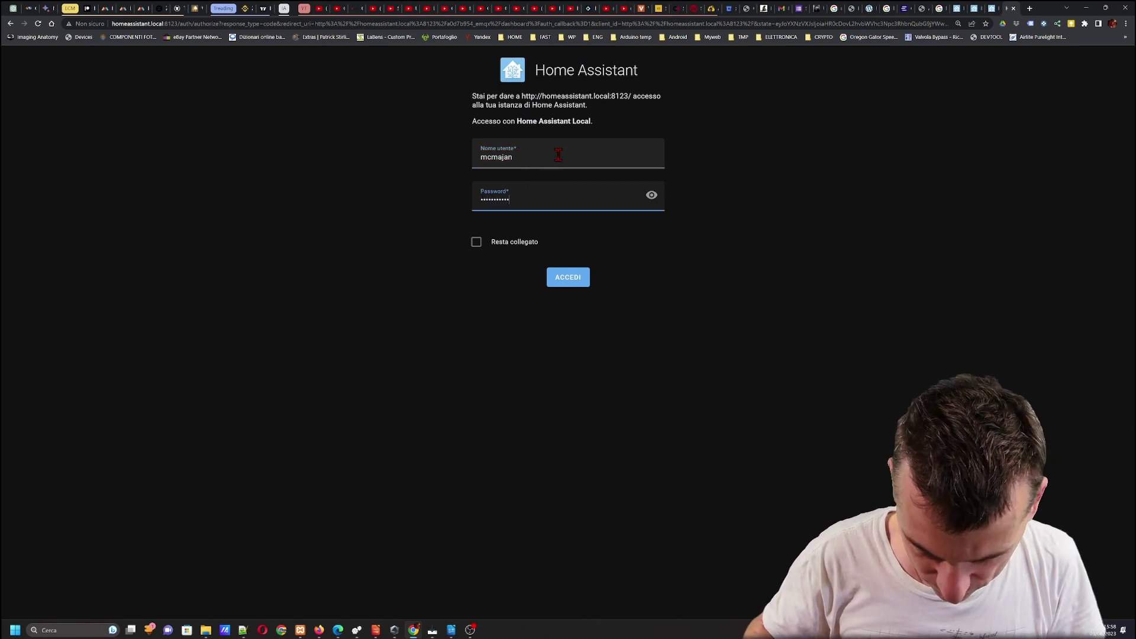
{"action": "key", "text": "Return"}
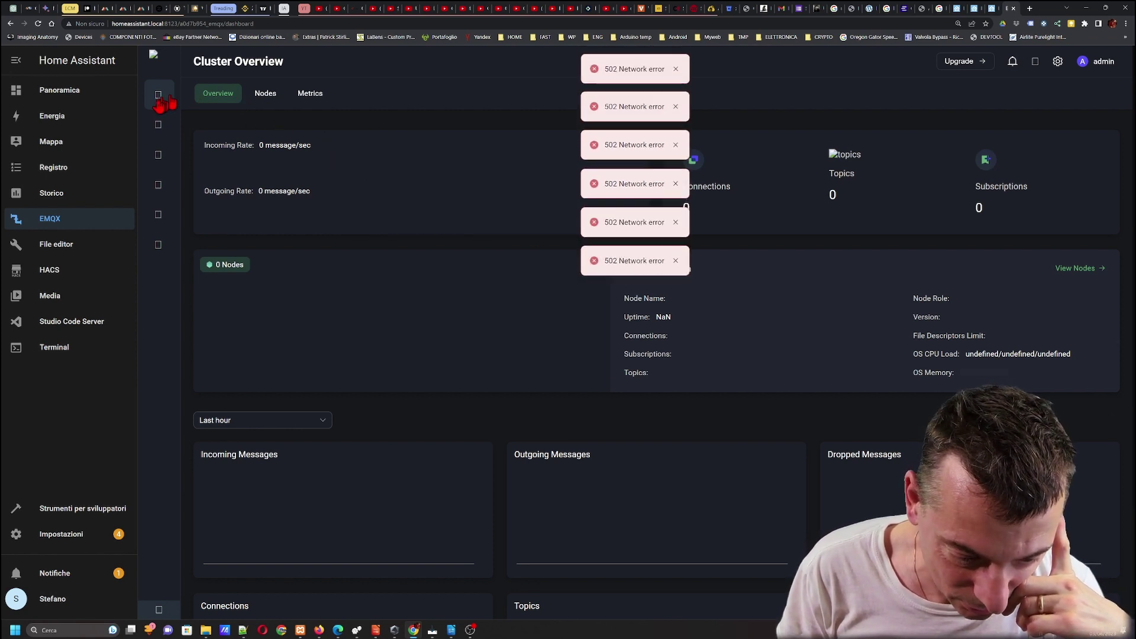
- Start a password-based MySQL authenticator in EMQX Authentication, then back out without creating it
{"action": "mouse_move", "coordinate": [158, 105]}
{"action": "mouse_move", "coordinate": [158, 126]}
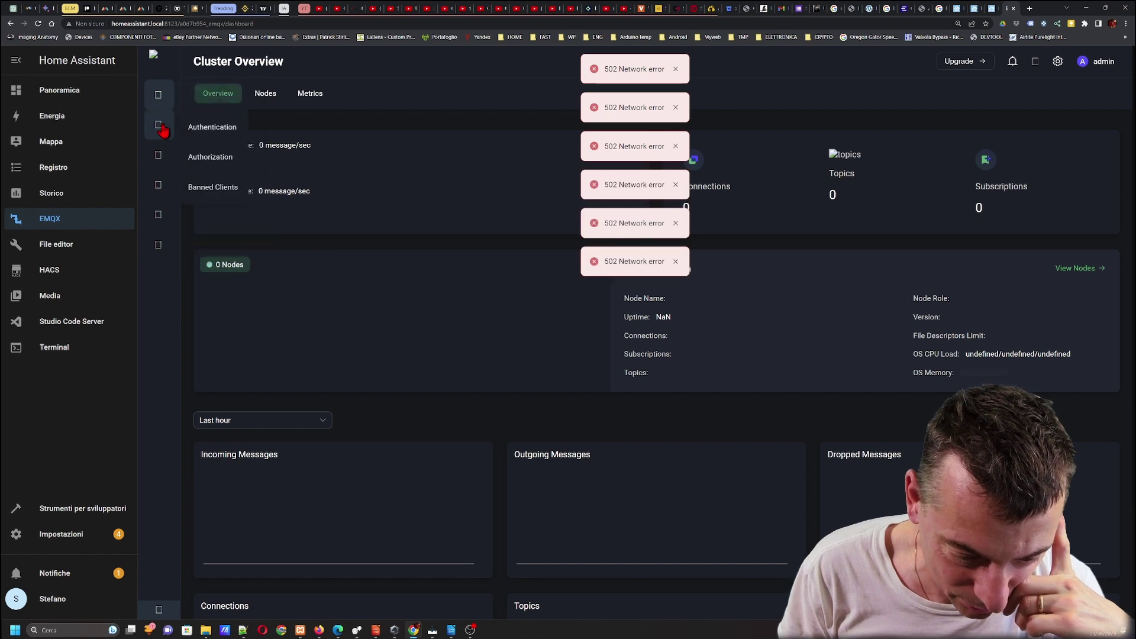
{"action": "left_click", "coordinate": [220, 129]}
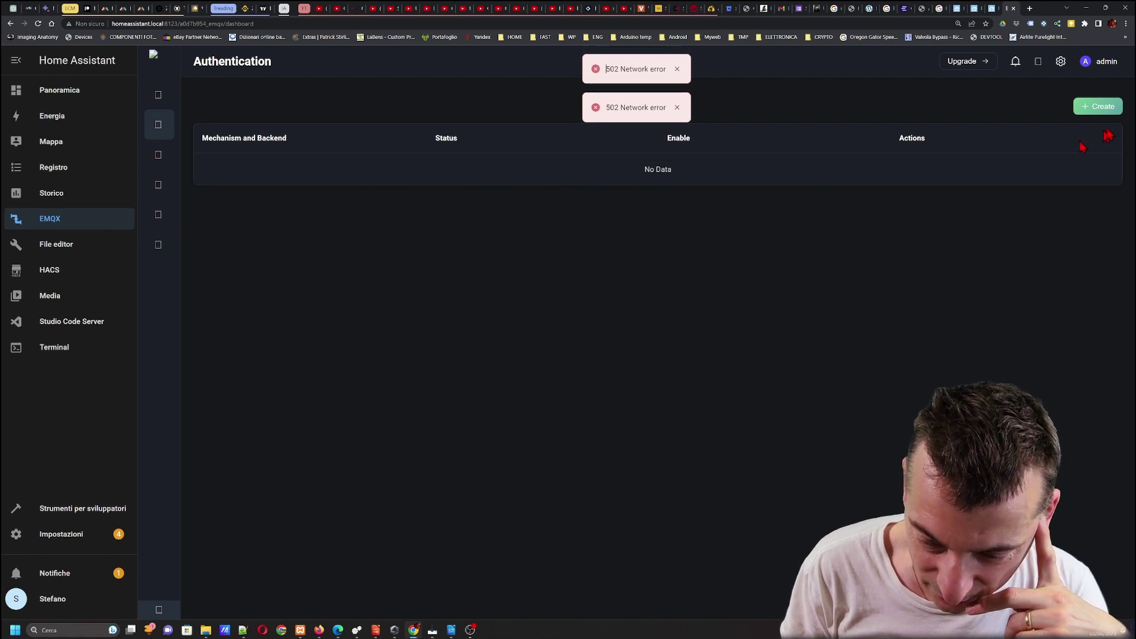
{"action": "left_click", "coordinate": [1110, 112]}
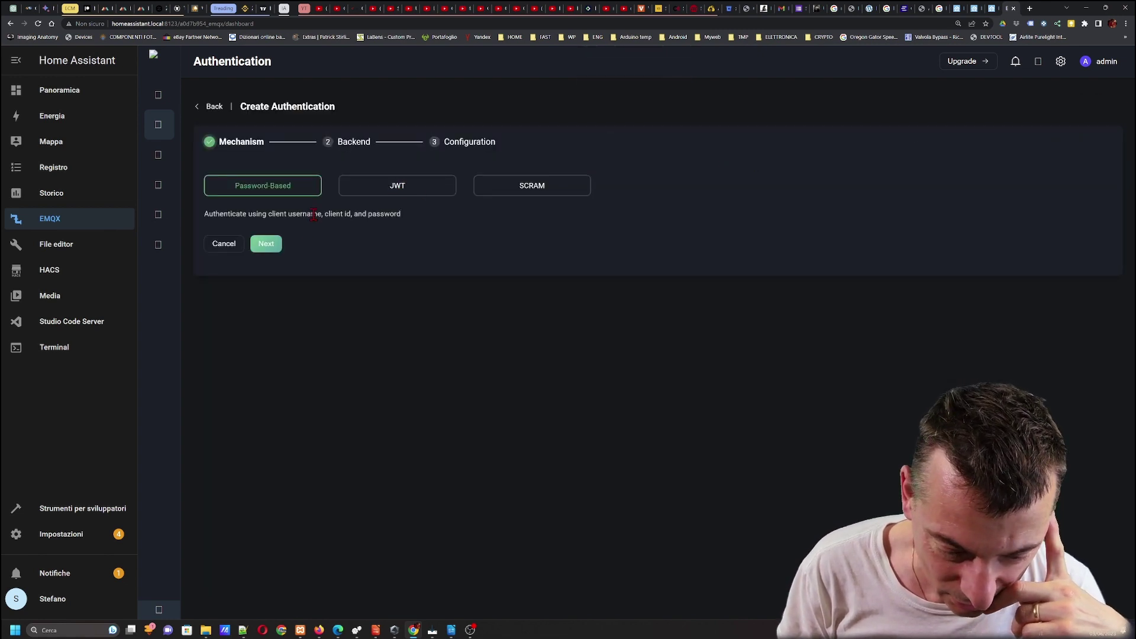
{"action": "left_click", "coordinate": [279, 250]}
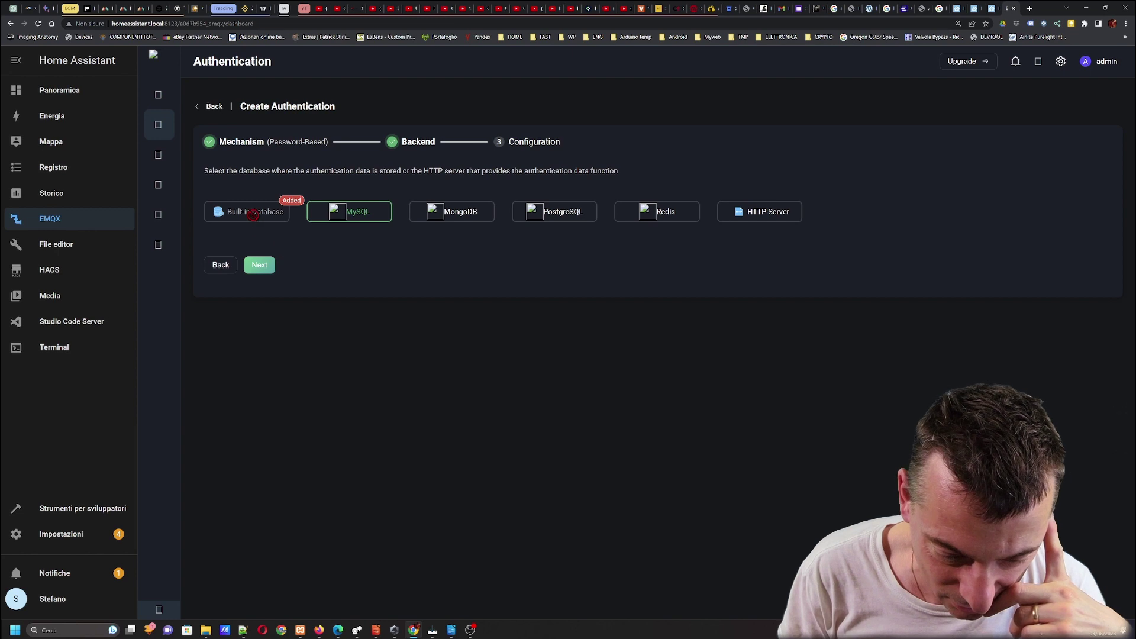
{"action": "left_click", "coordinate": [271, 268]}
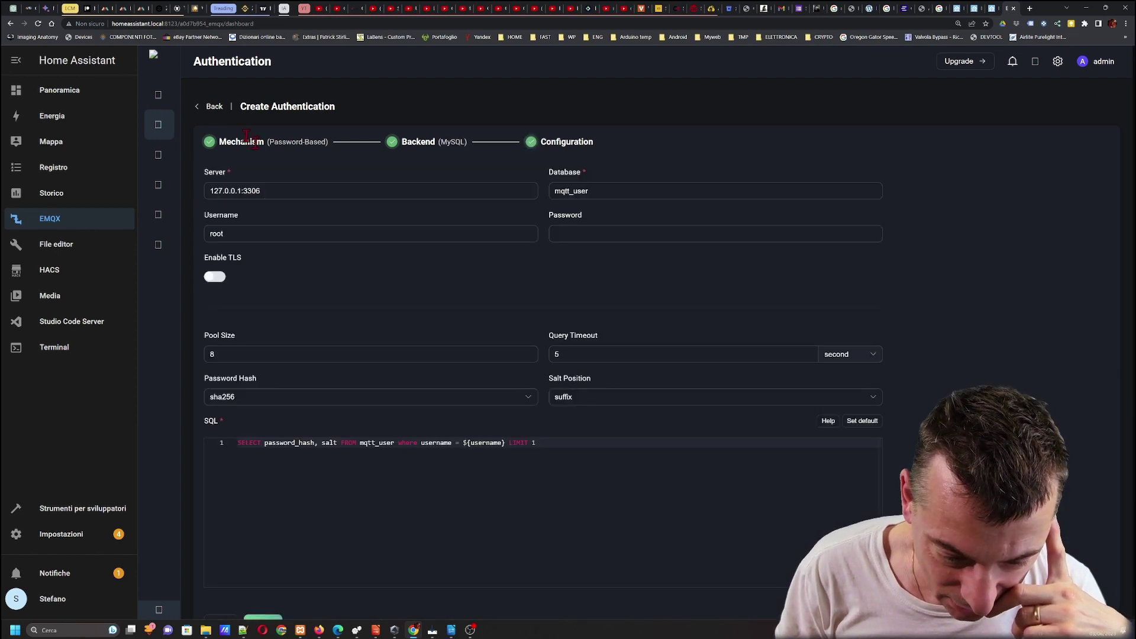
{"action": "left_click", "coordinate": [199, 110]}
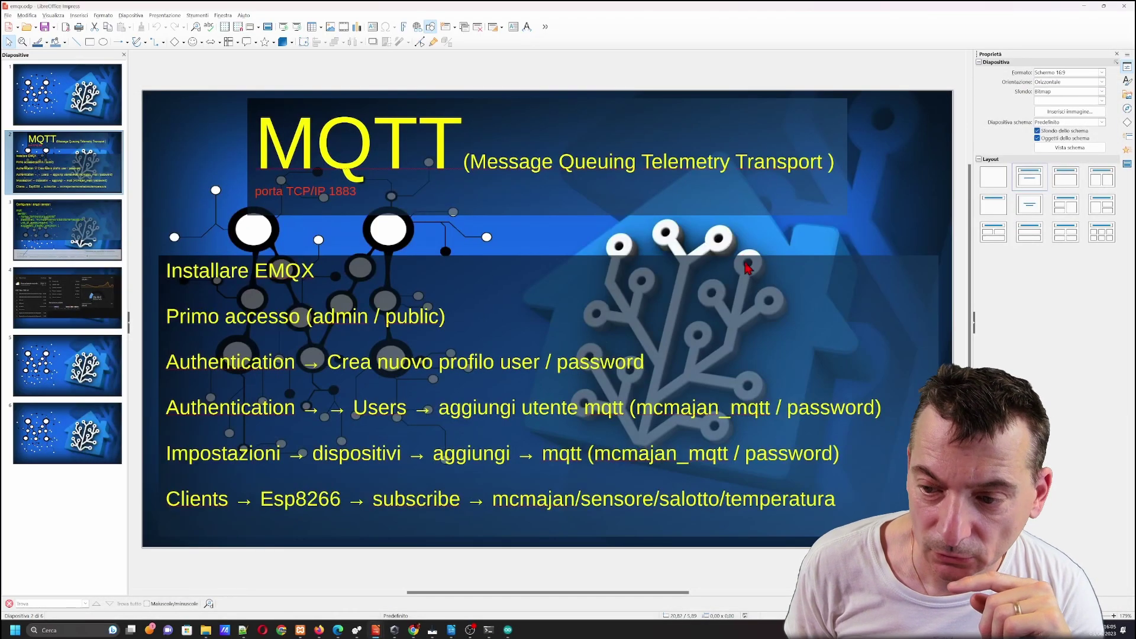
- Review the MQTT slide's bullet list of setup steps, then bring the Arduino sketch forward
{"action": "left_click", "coordinate": [733, 263]}
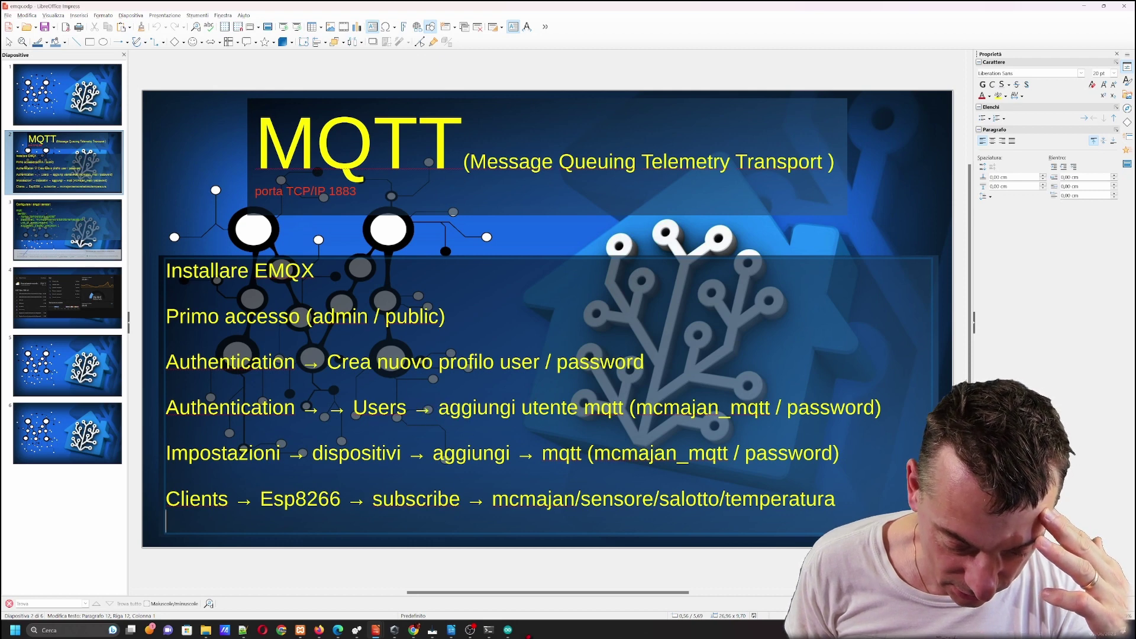
{"action": "left_click", "coordinate": [508, 630]}
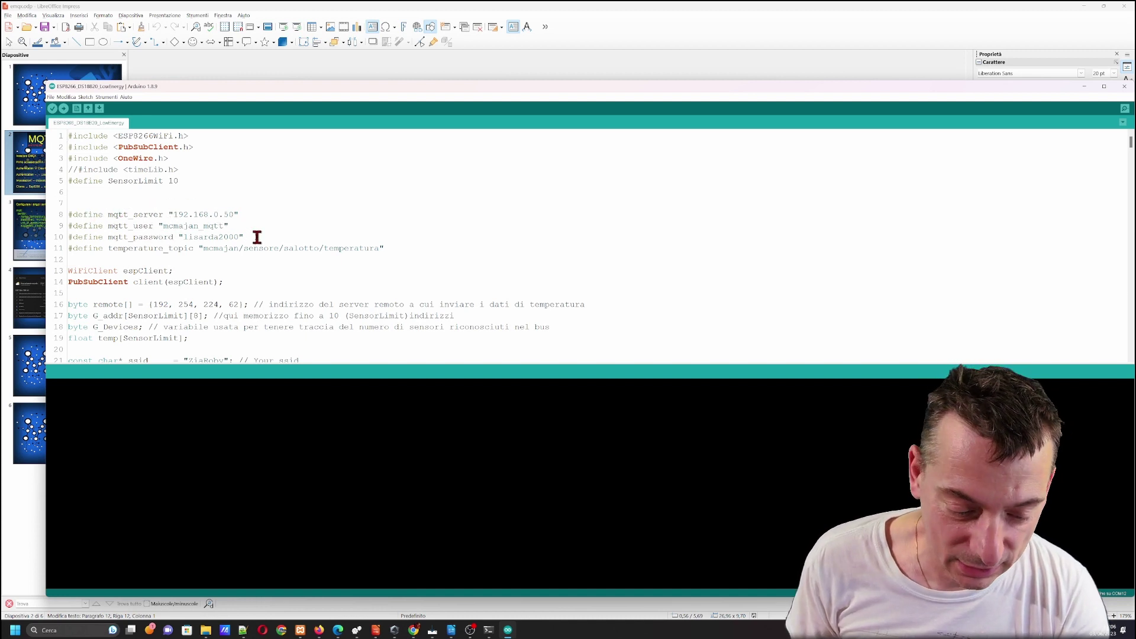
- Select the MQTT username string on line 9 of the sketch, then return to the Impress slide
{"action": "scroll", "coordinate": [258, 237], "scroll_direction": "up", "scroll_amount": 2}
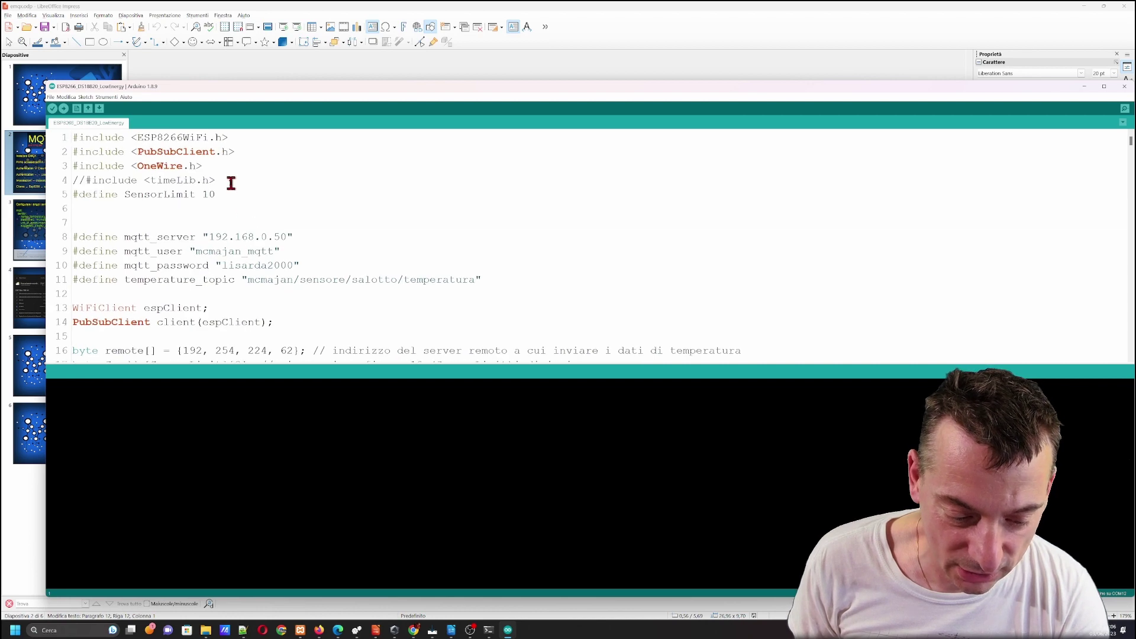
{"action": "scroll", "coordinate": [316, 245], "scroll_direction": "up", "scroll_amount": 1}
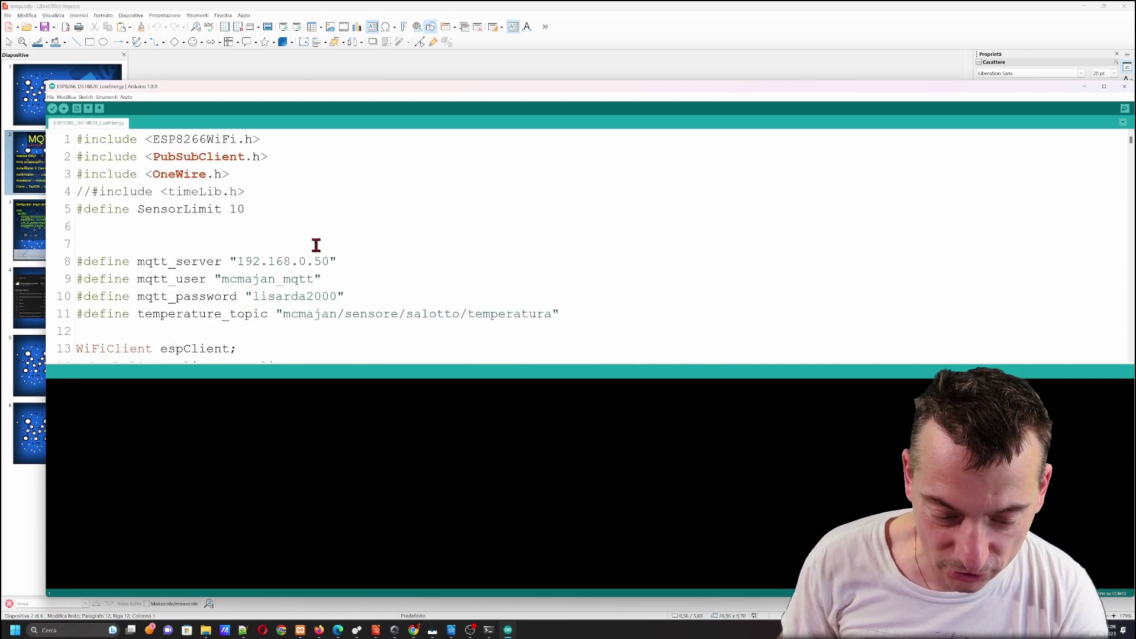
{"action": "scroll", "coordinate": [317, 246], "scroll_direction": "down", "scroll_amount": 4}
{"action": "scroll", "coordinate": [316, 246], "scroll_direction": "down", "scroll_amount": 2}
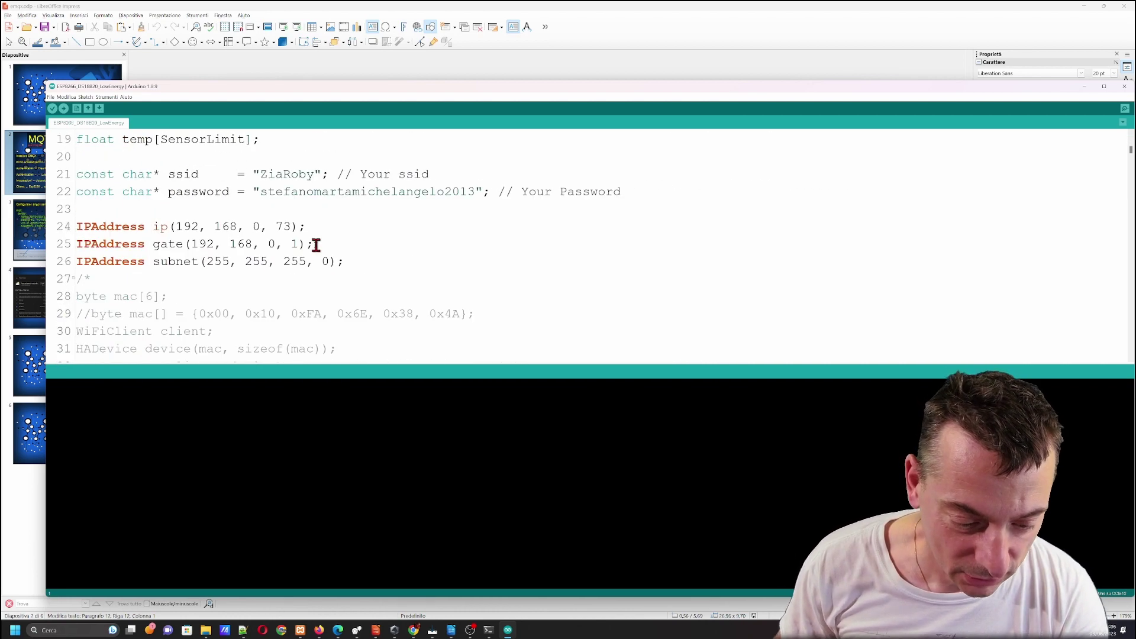
{"action": "scroll", "coordinate": [317, 245], "scroll_direction": "up", "scroll_amount": 5}
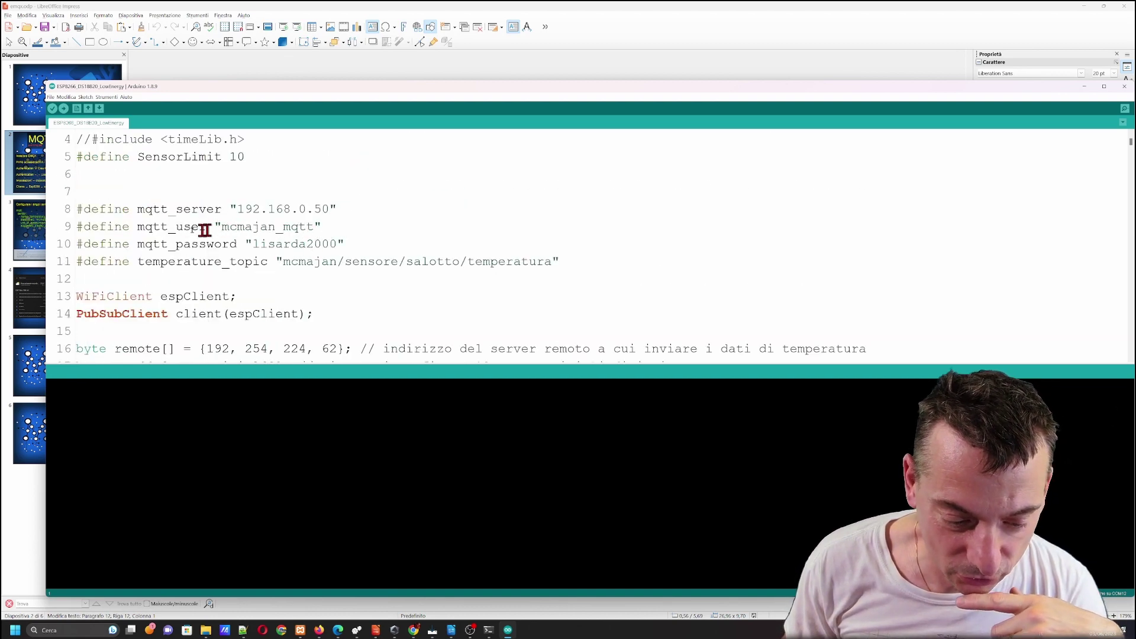
{"action": "left_click_drag", "start_coordinate": [223, 227], "coordinate": [322, 227]}
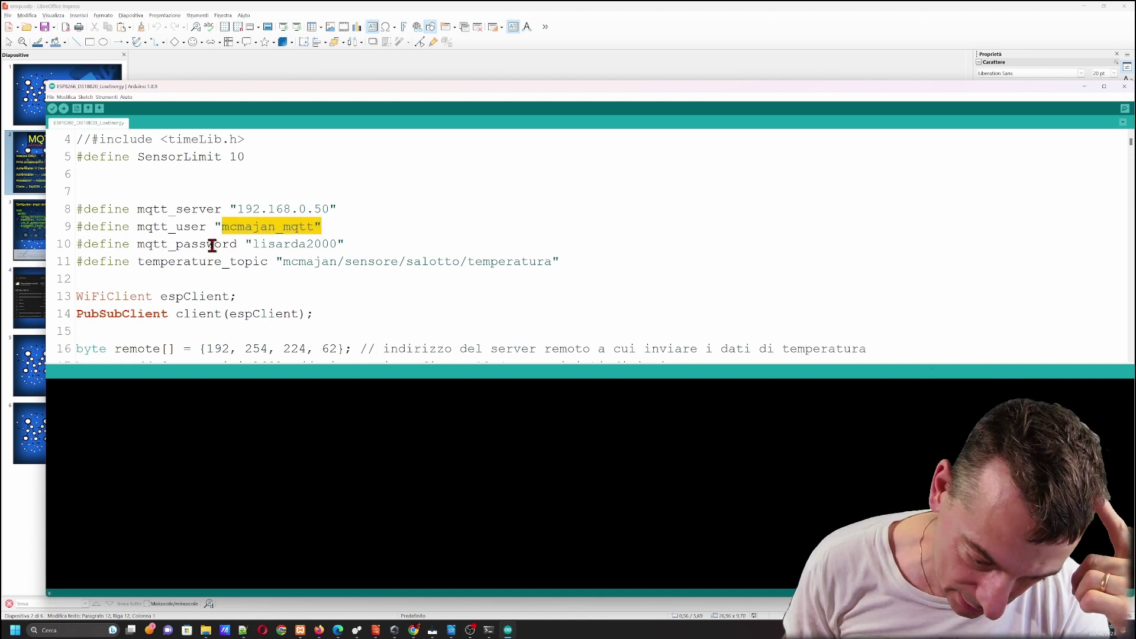
{"action": "double_click", "coordinate": [317, 244]}
{"action": "left_click", "coordinate": [363, 244]}
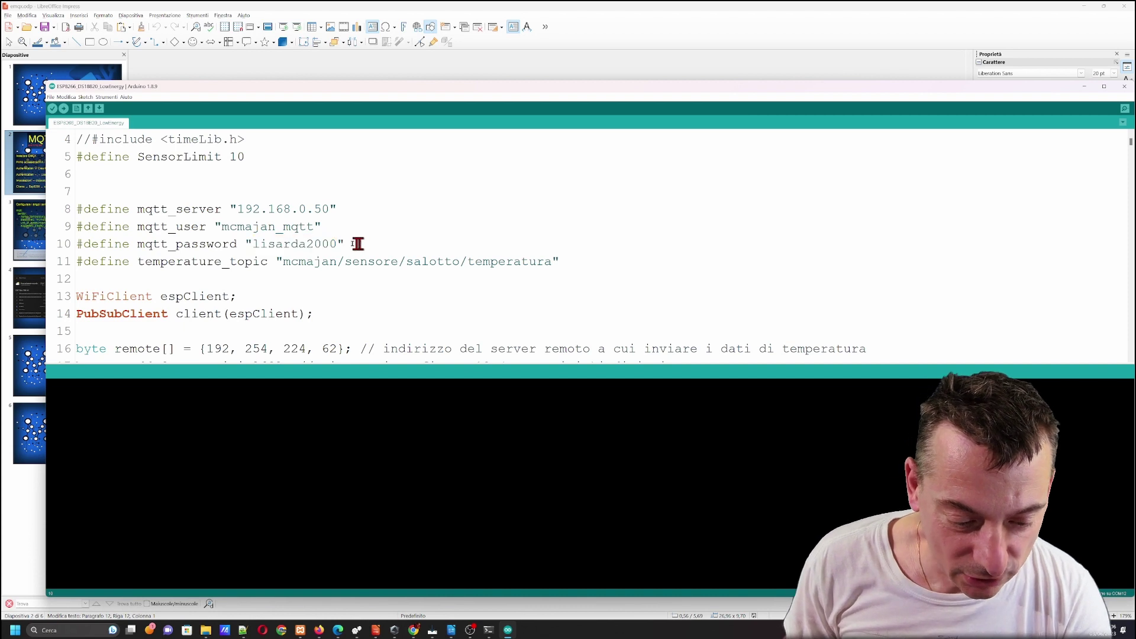
{"action": "left_click_drag", "start_coordinate": [357, 244], "coordinate": [66, 235]}
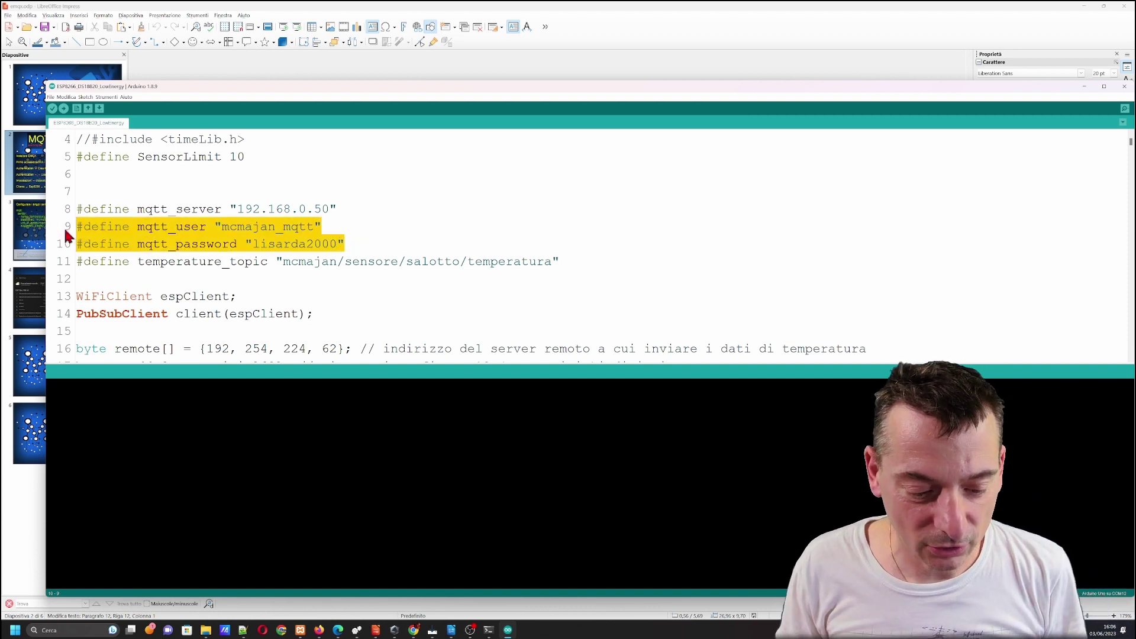
{"action": "left_click", "coordinate": [278, 228]}
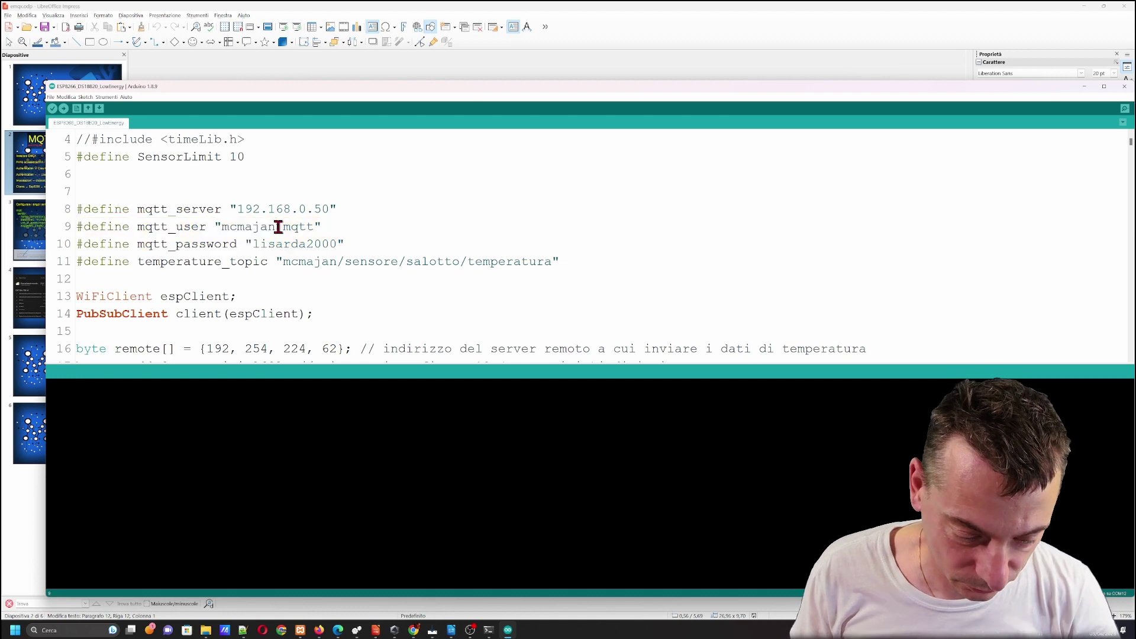
{"action": "double_click", "coordinate": [279, 228]}
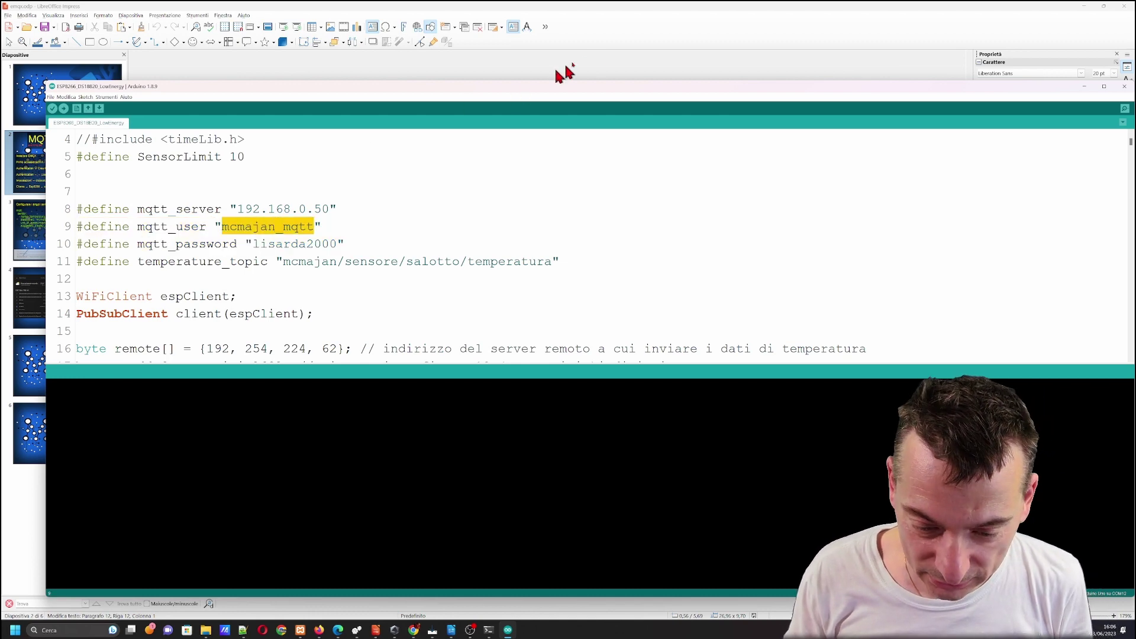
{"action": "left_click", "coordinate": [621, 69]}
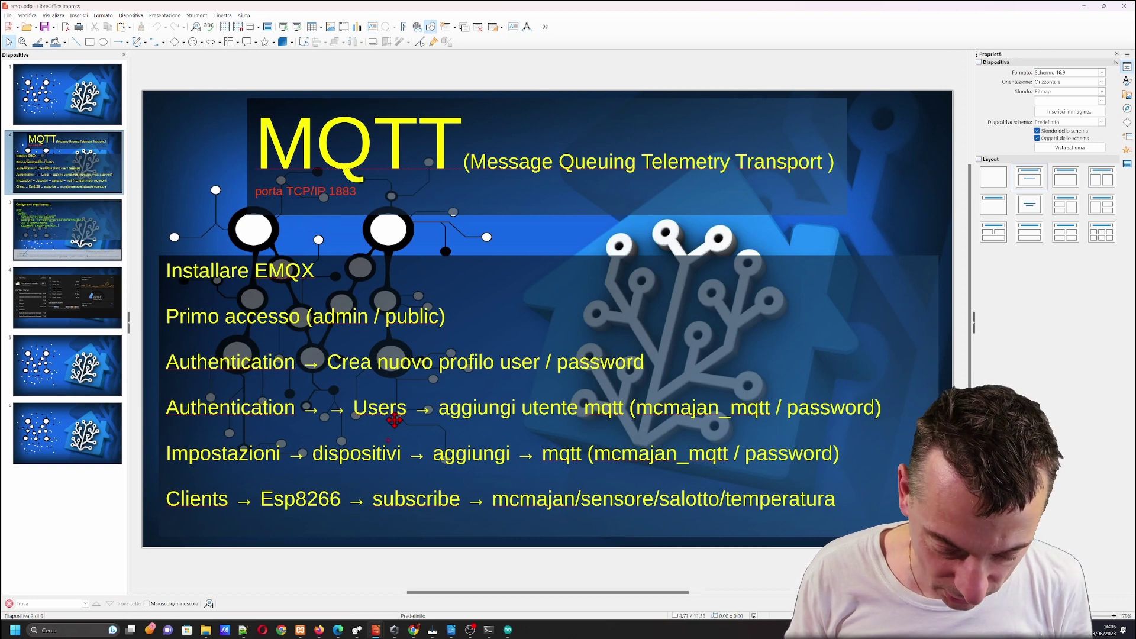
- In the EMQX dashboard, open the Built-in Database authenticator's user list
{"action": "mouse_move", "coordinate": [415, 633]}
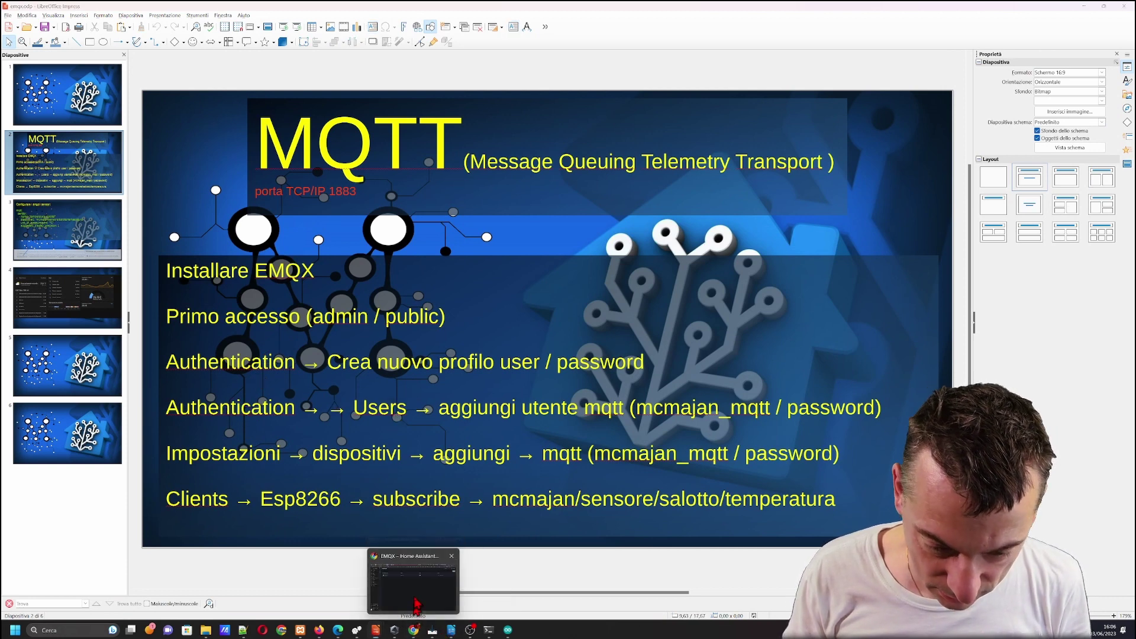
{"action": "left_click", "coordinate": [413, 577]}
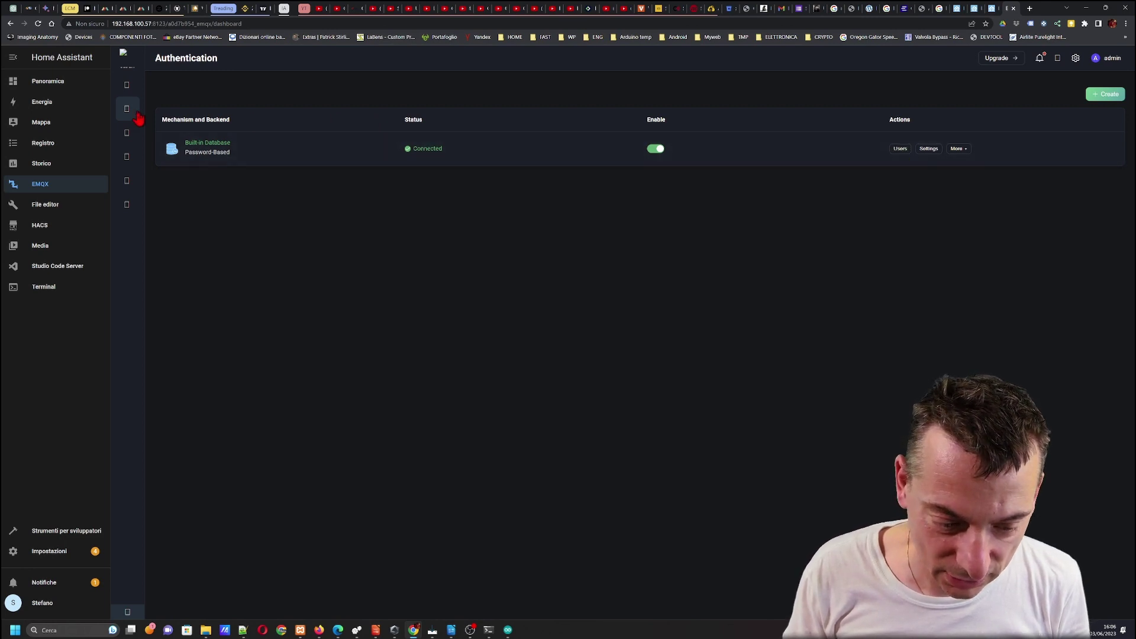
{"action": "mouse_move", "coordinate": [127, 117]}
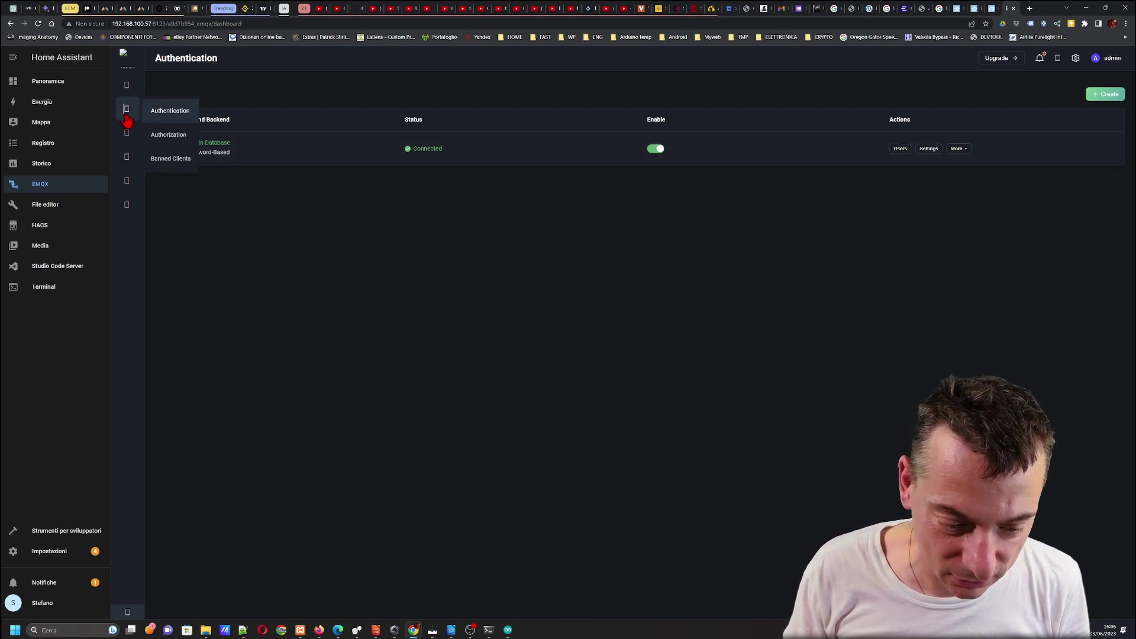
{"action": "left_click", "coordinate": [172, 114]}
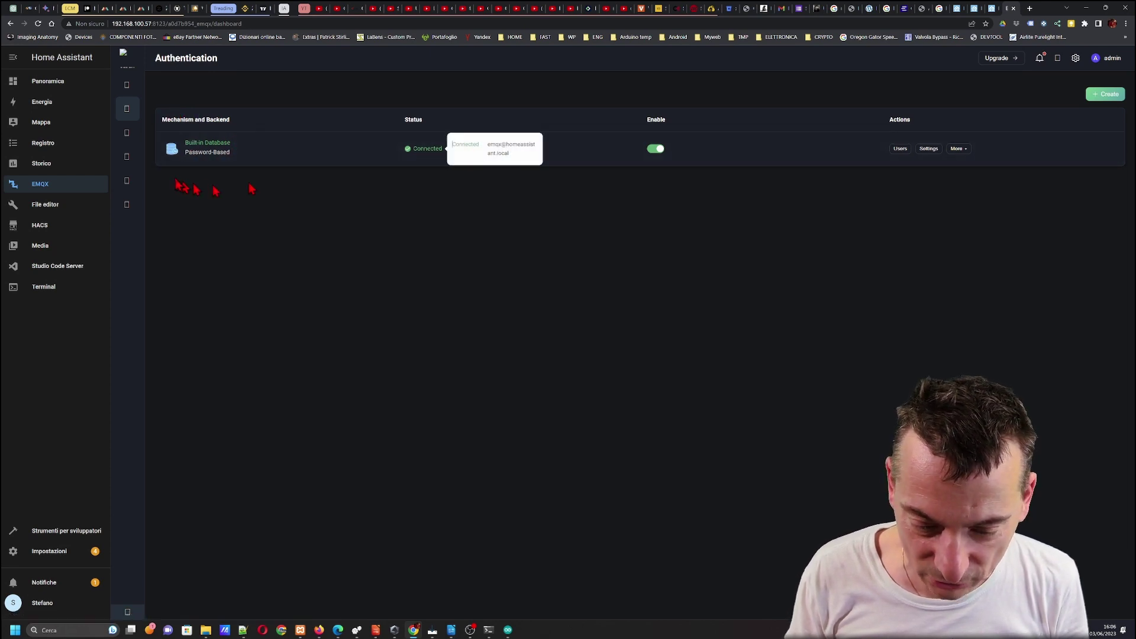
{"action": "left_click", "coordinate": [900, 150]}
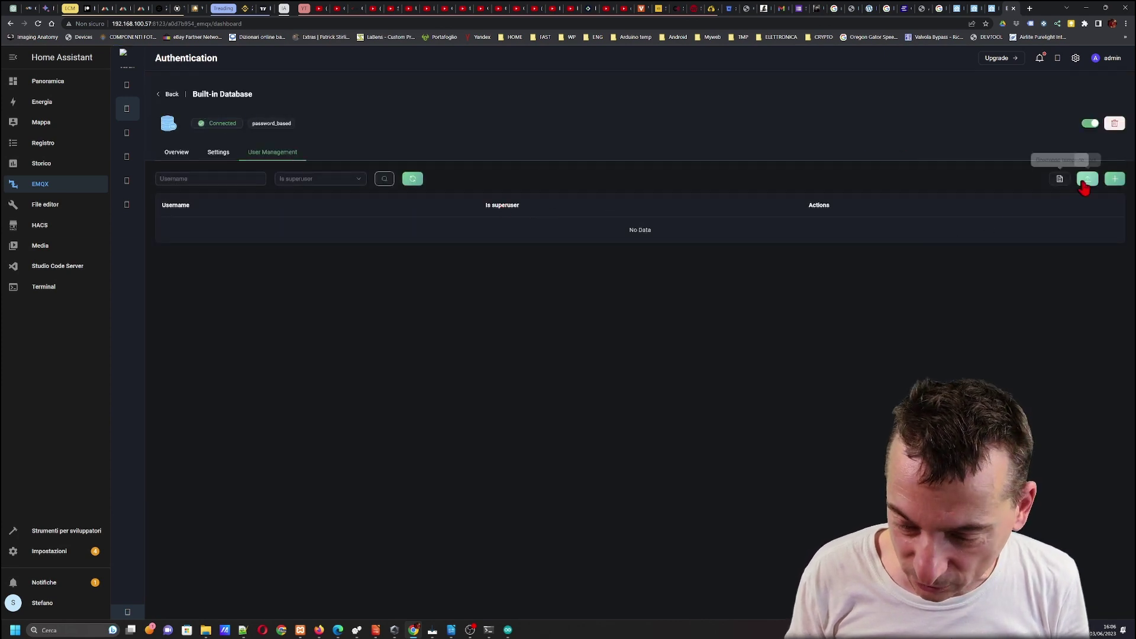
- Add a non-superuser MQTT user with the pasted username and a password, then go back
{"action": "left_click", "coordinate": [1115, 180]}
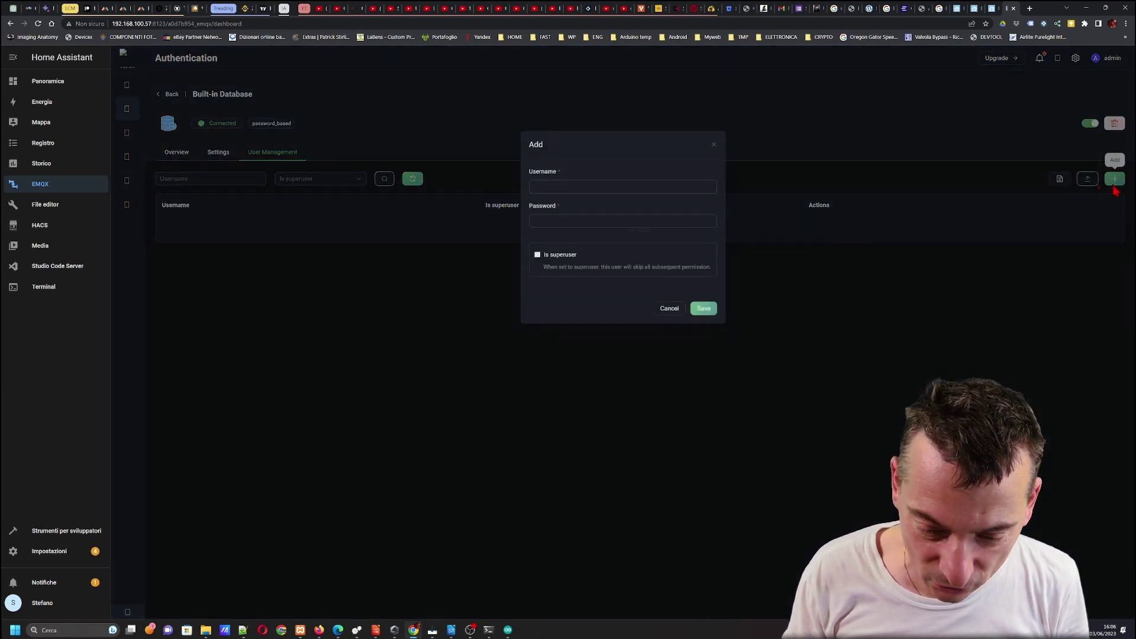
{"action": "left_click", "coordinate": [542, 186]}
{"action": "type", "text": "mahajan_mqtt"}
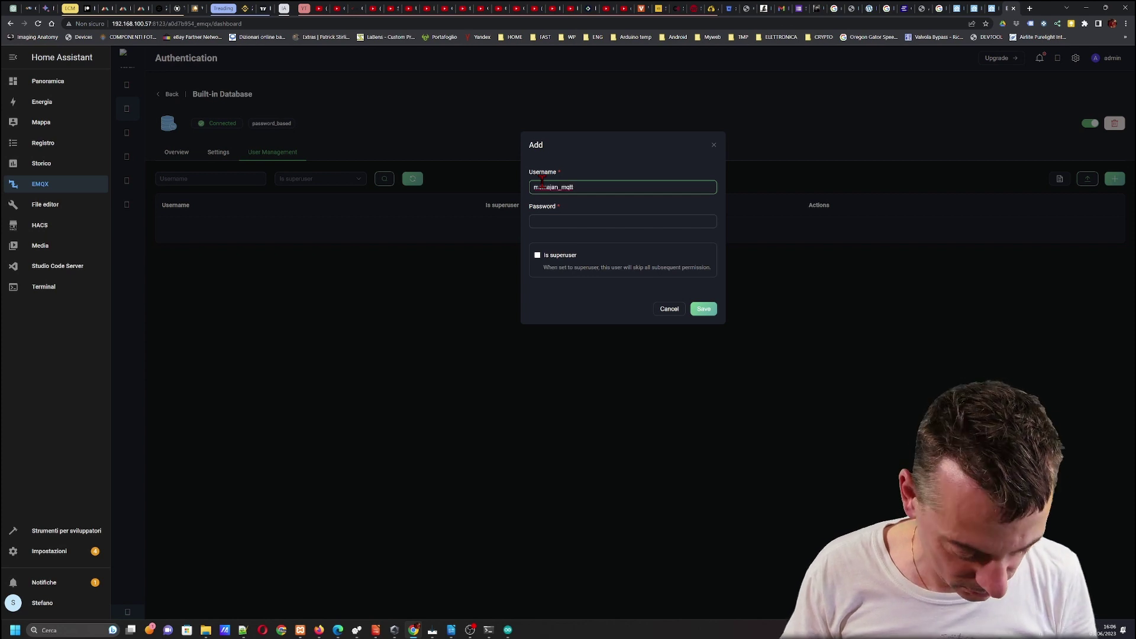
{"action": "key", "text": "Tab"}
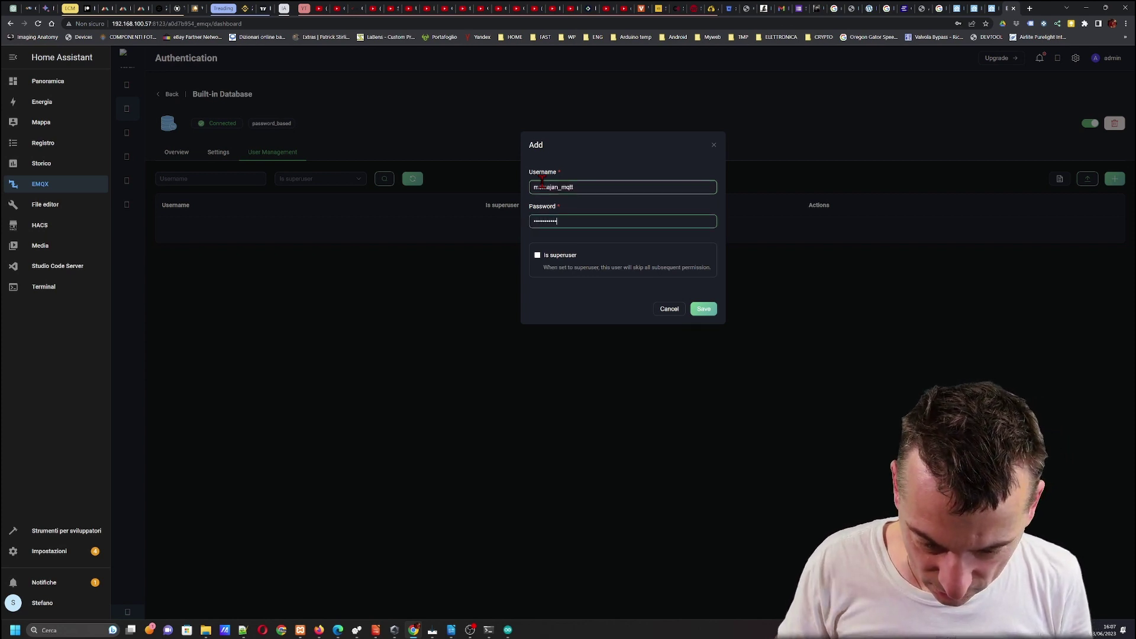
{"action": "left_click", "coordinate": [707, 310]}
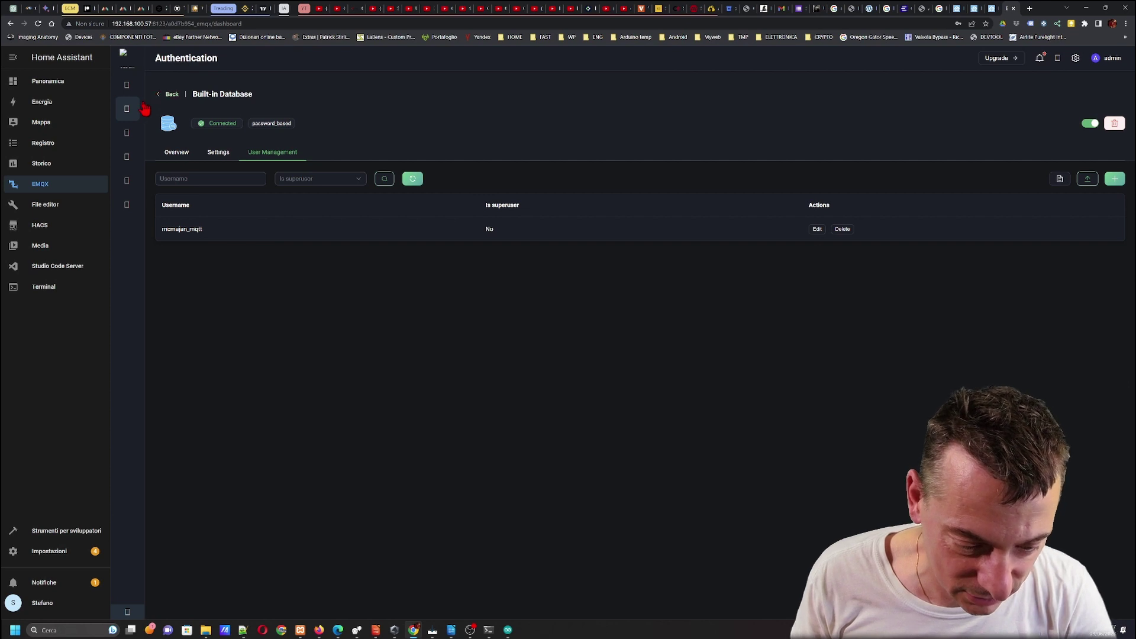
{"action": "left_click", "coordinate": [160, 94]}
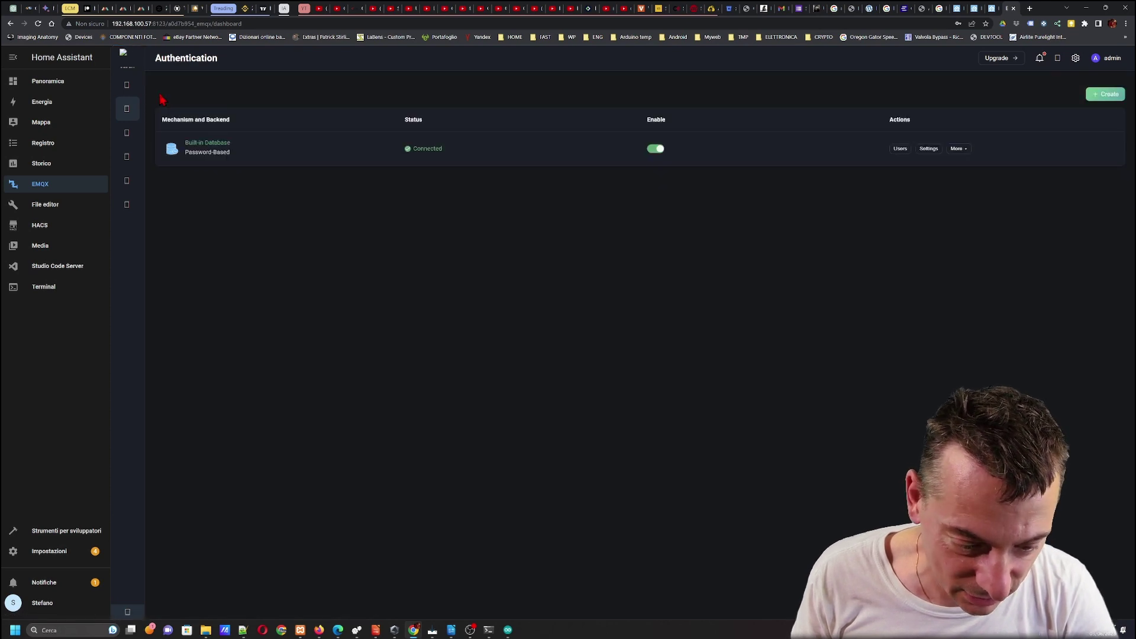
{"action": "mouse_move", "coordinate": [130, 112]}
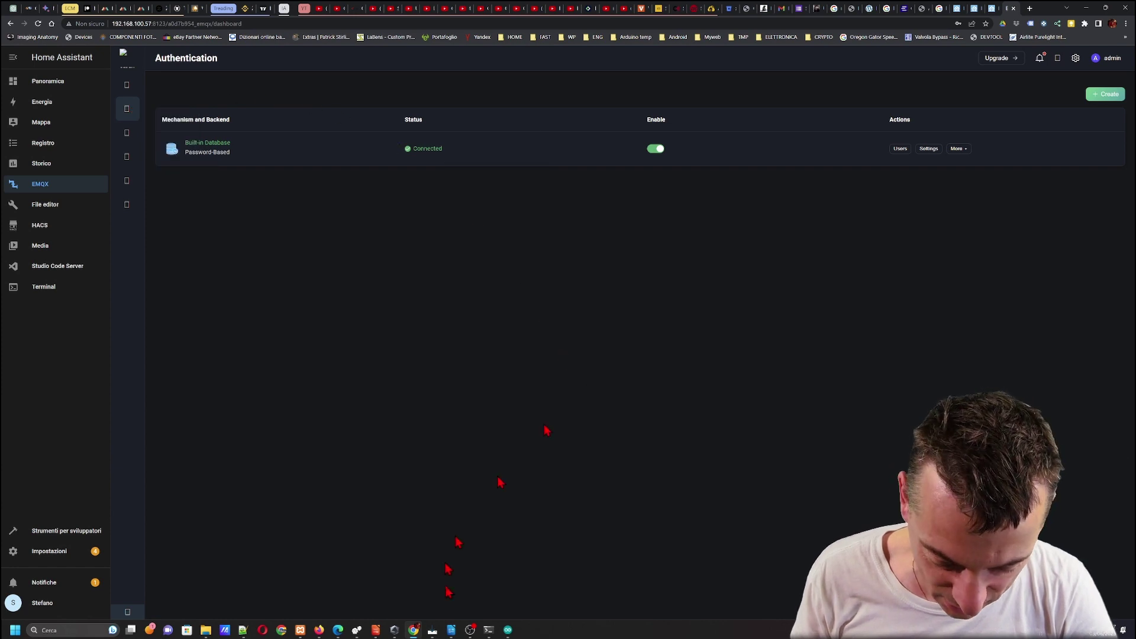
{"action": "mouse_move", "coordinate": [507, 628]}
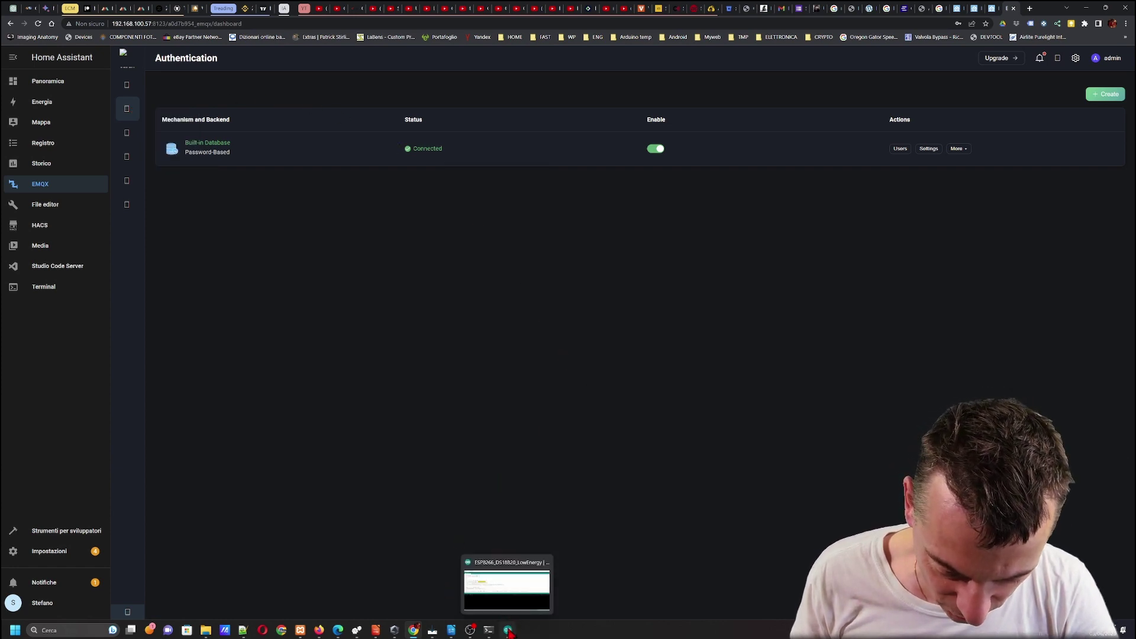
{"action": "left_click", "coordinate": [512, 591]}
{"action": "key", "text": "alt+Tab"}
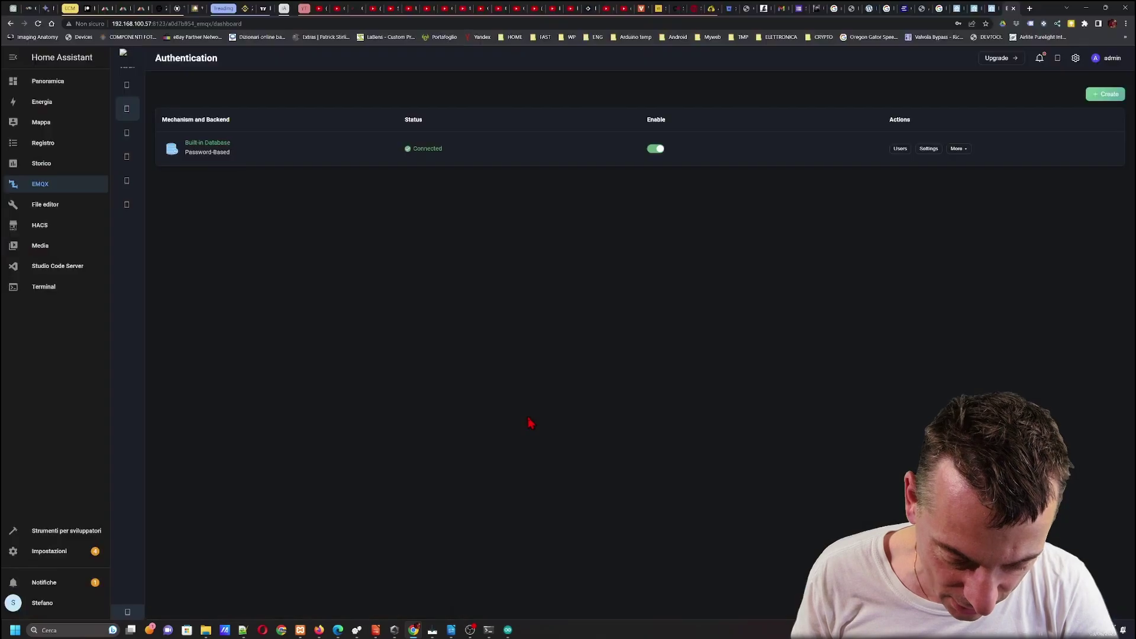
{"action": "key", "text": "alt+Tab"}
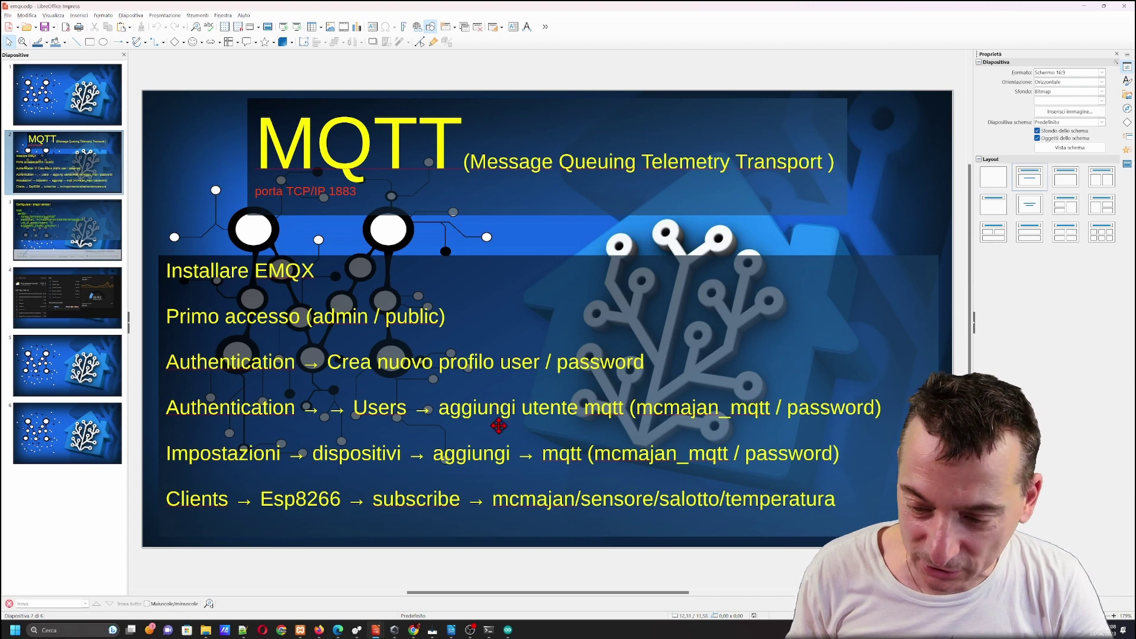
{"action": "left_click", "coordinate": [1083, 6]}
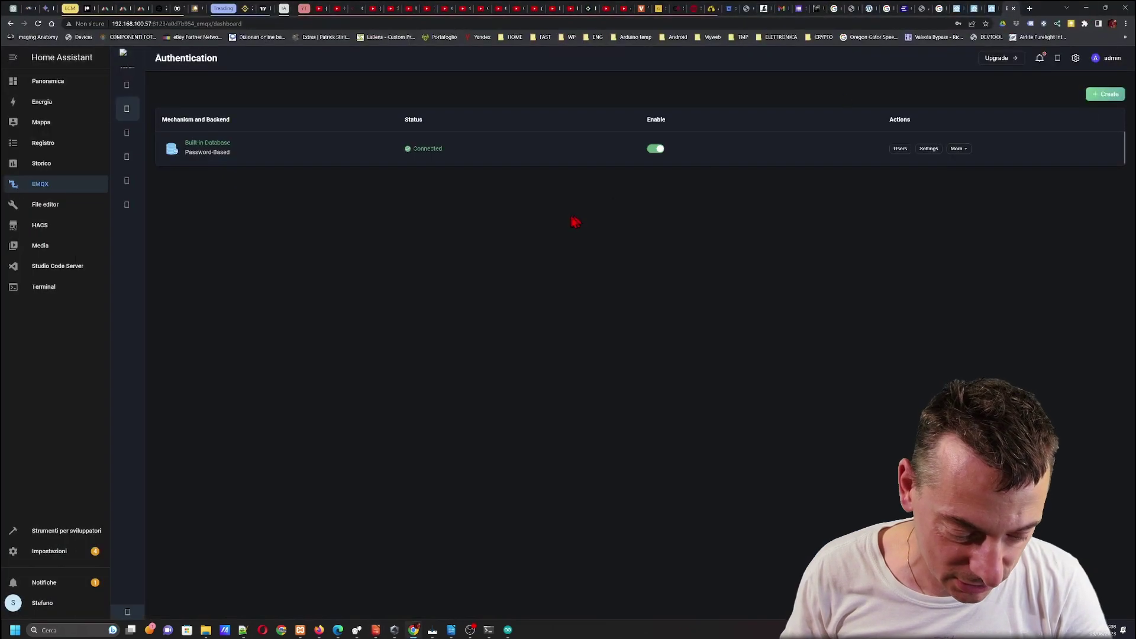
- From Settings > Devices & services, add a new integration by searching 'mqtt' and choosing MQTT
{"action": "left_click", "coordinate": [53, 552]}
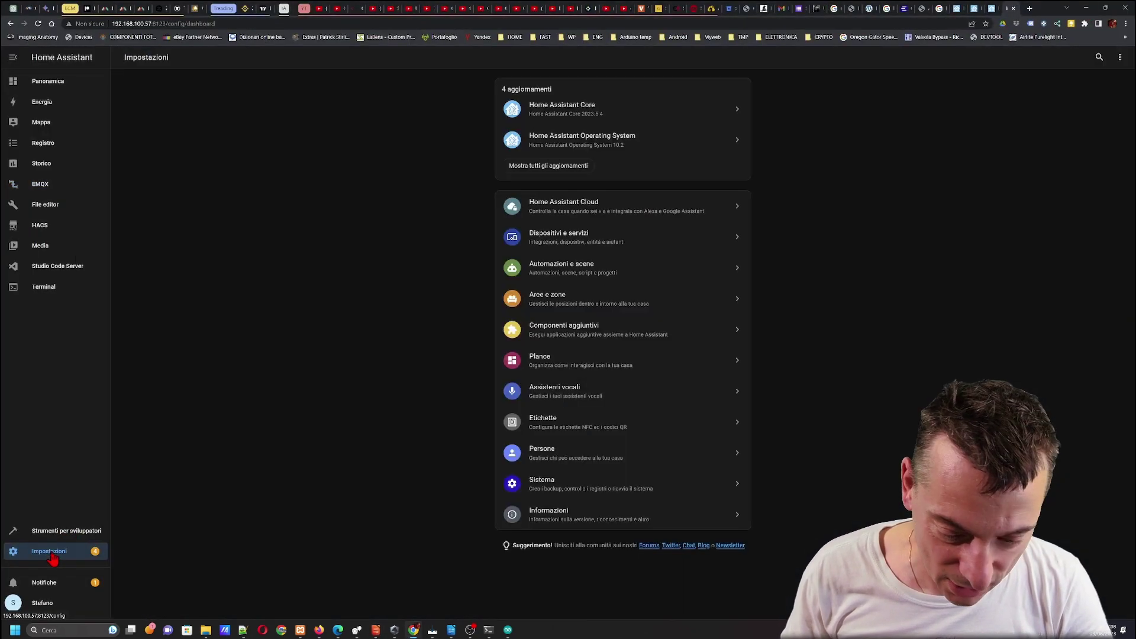
{"action": "left_click", "coordinate": [605, 241]}
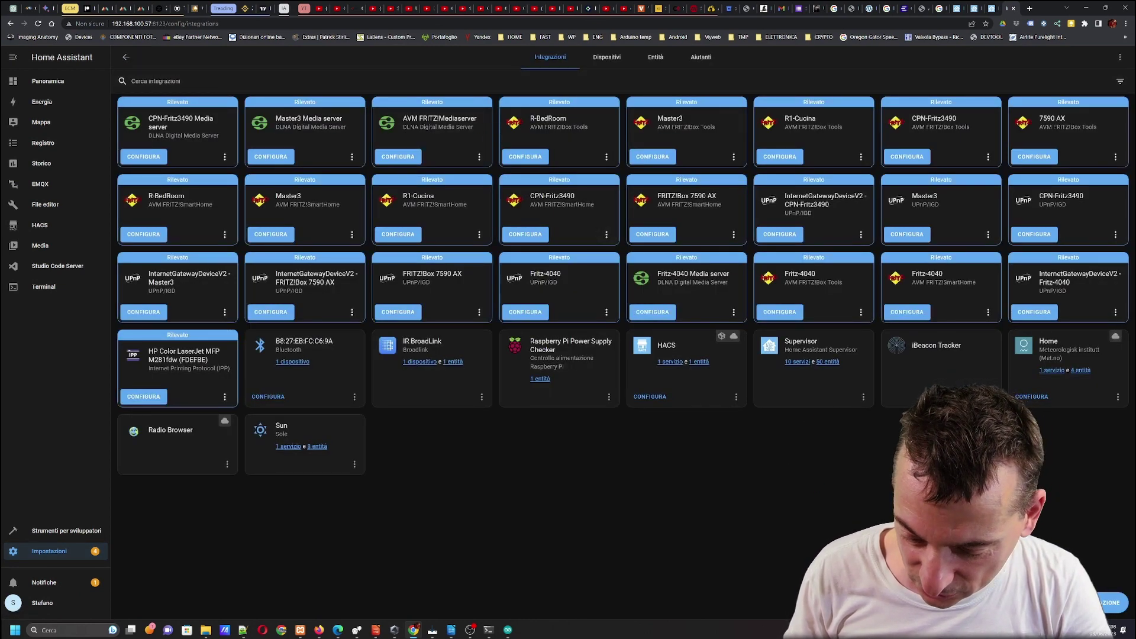
{"action": "left_click", "coordinate": [1106, 602]}
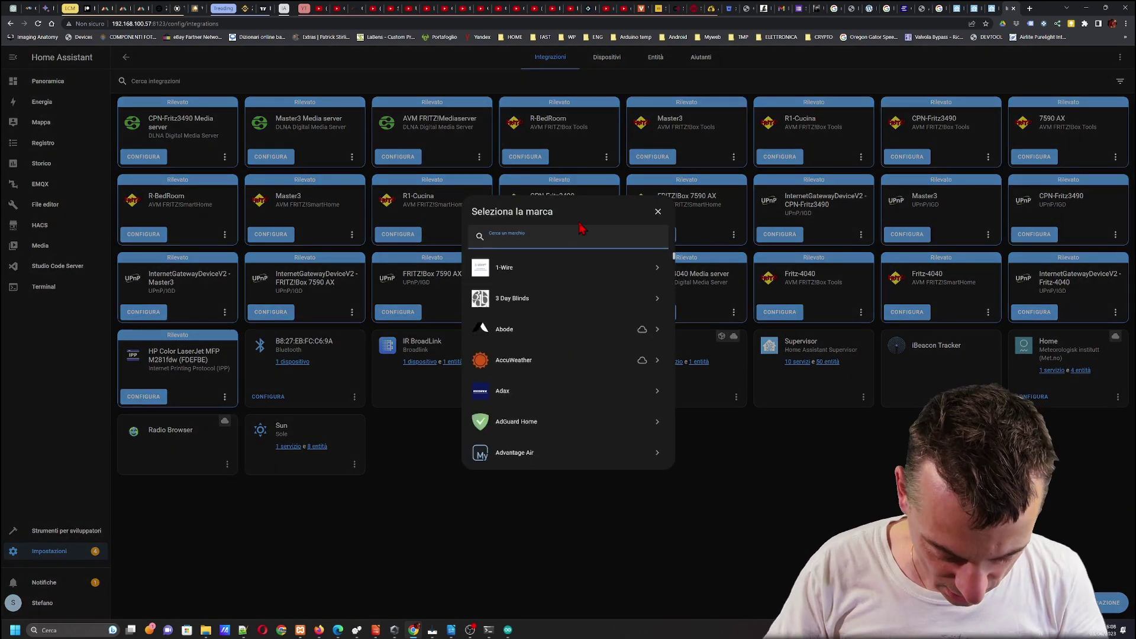
{"action": "type", "text": "mqtt"}
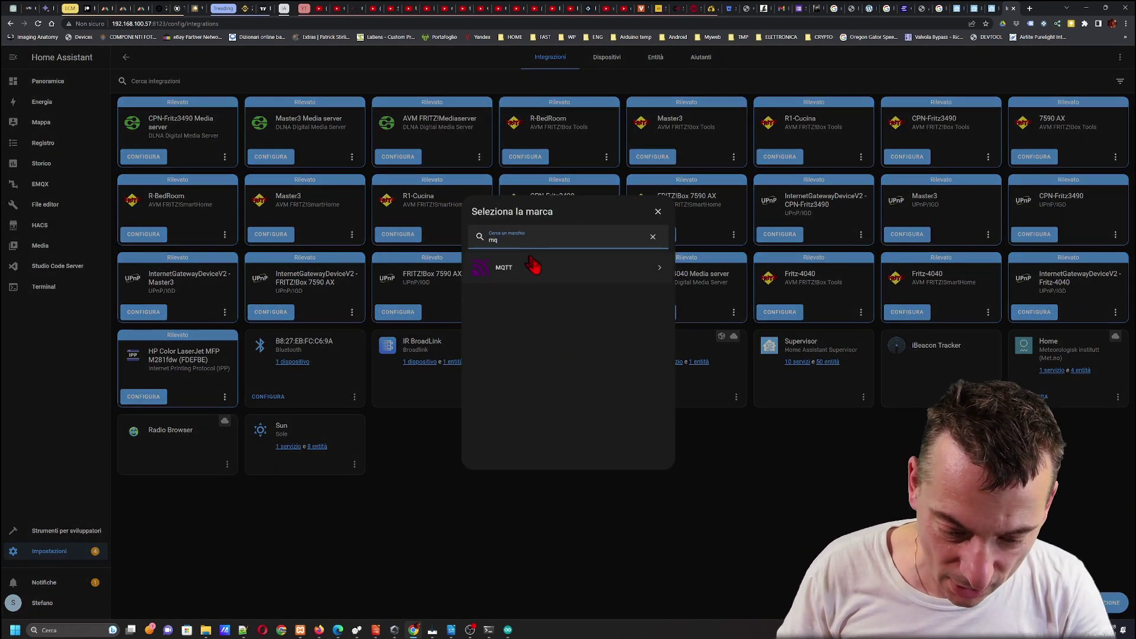
{"action": "left_click", "coordinate": [535, 264]}
{"action": "left_click", "coordinate": [546, 241]}
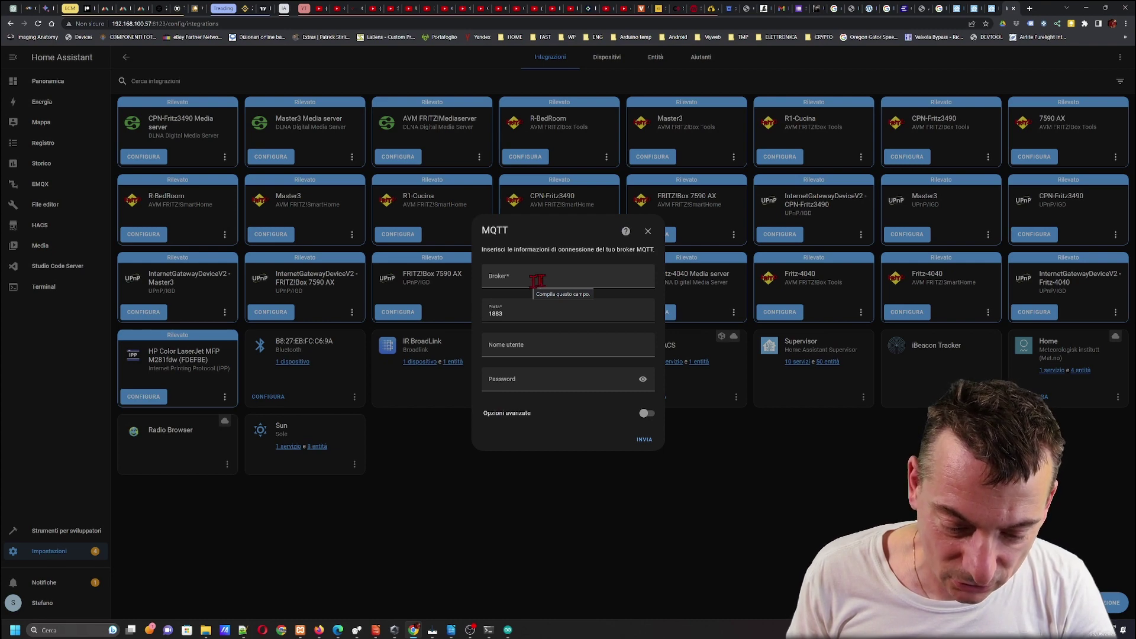
- Enter 'localhost' as the MQTT broker and fill in the new MQTT user's username
{"action": "left_click", "coordinate": [542, 281]}
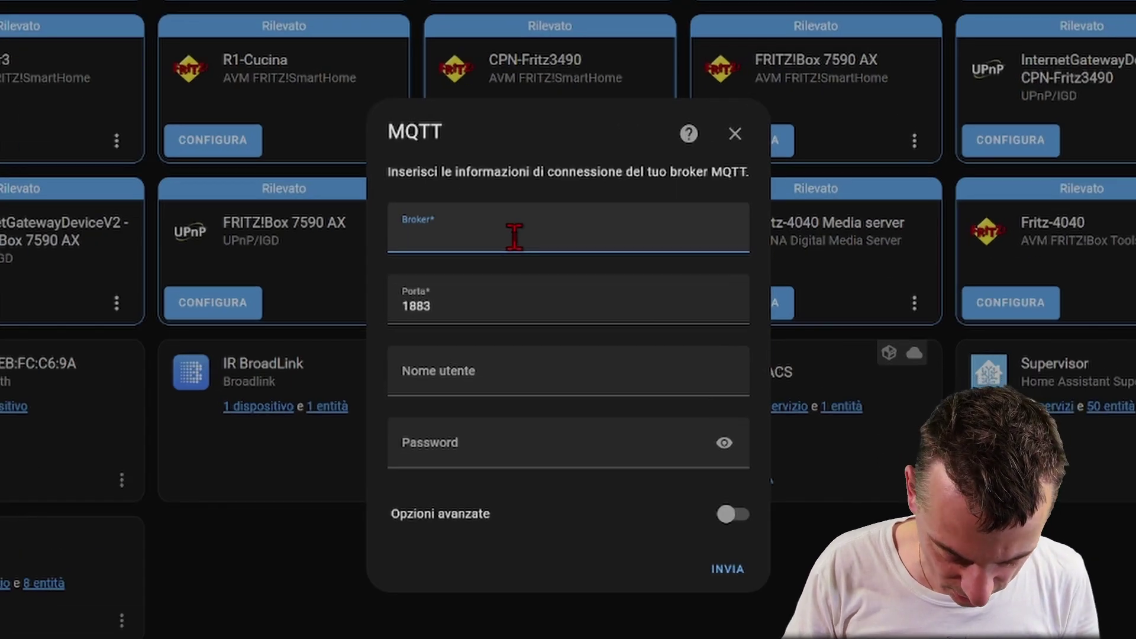
{"action": "type", "text": "localhost"}
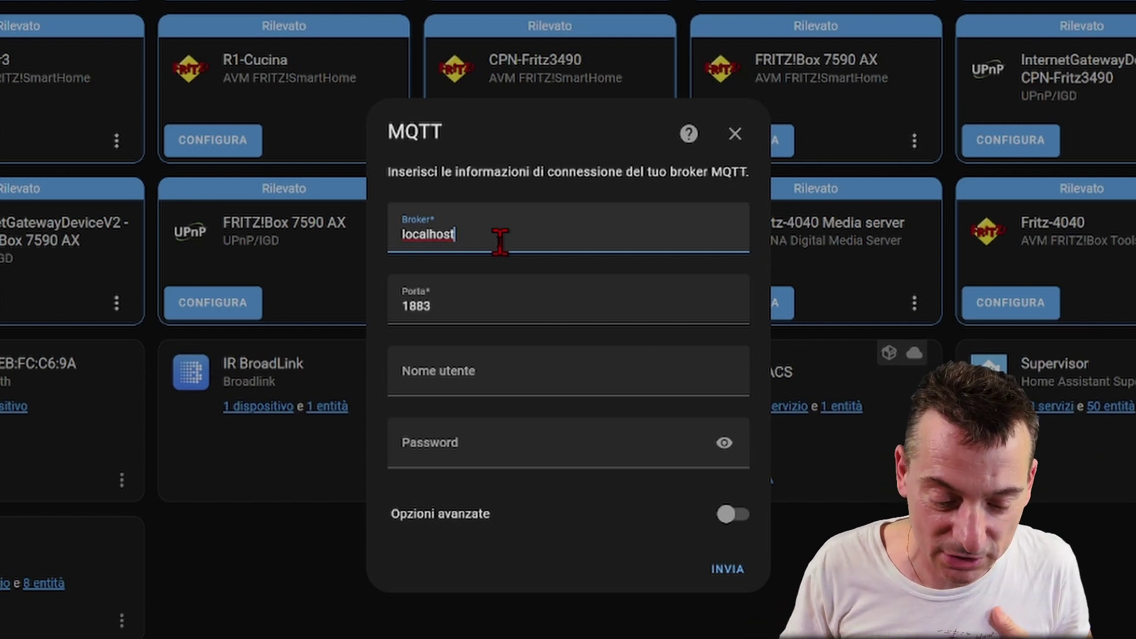
{"action": "left_click", "coordinate": [486, 371]}
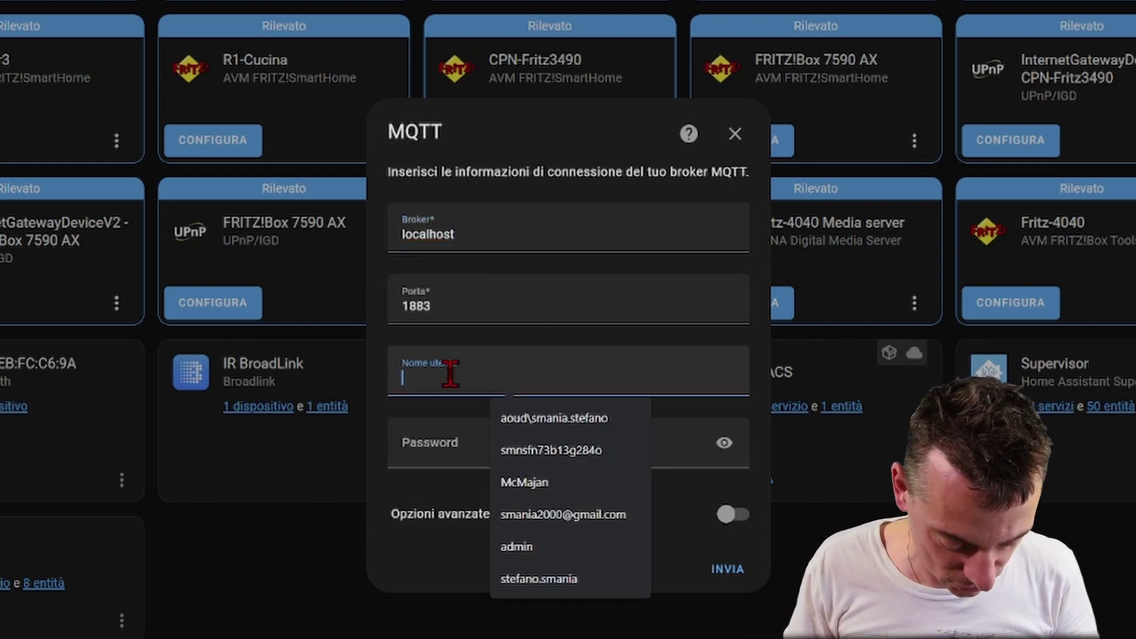
{"action": "type", "text": "mcmajan_mqtt"}
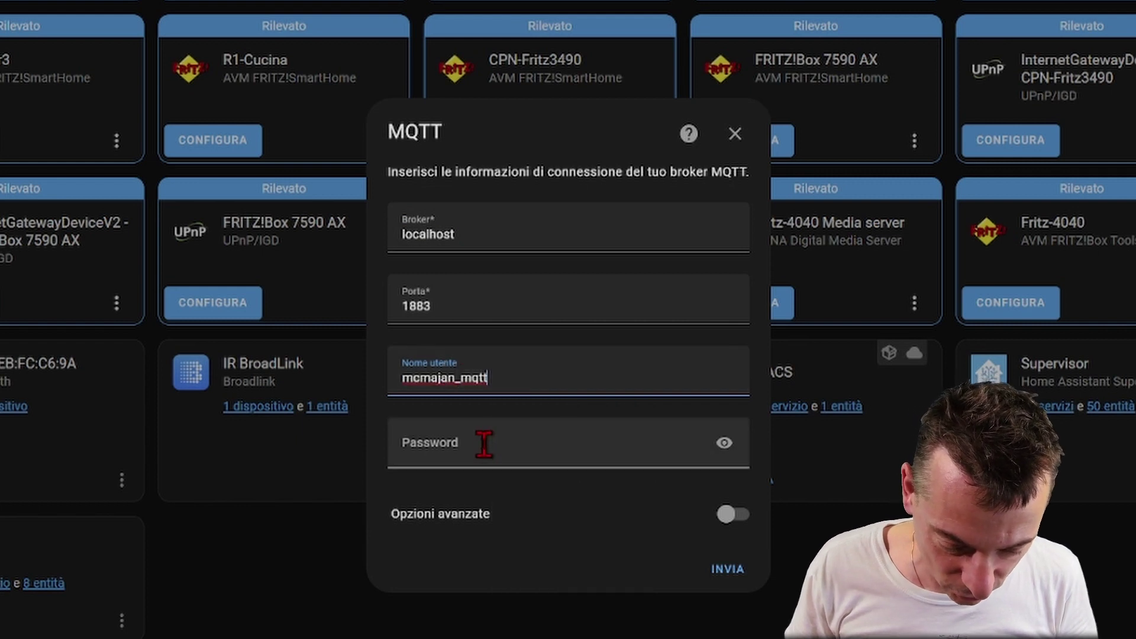